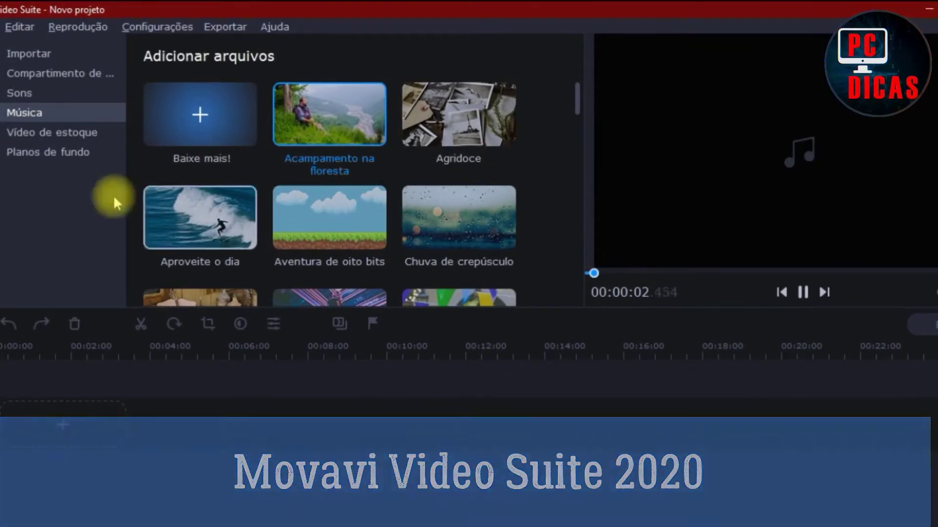
Browse the sample media and the featured filters, previewing several of them.
{"action": "scroll", "coordinate": [315, 225], "scroll_direction": "down", "scroll_amount": 4}
{"action": "left_click", "coordinate": [316, 218]}
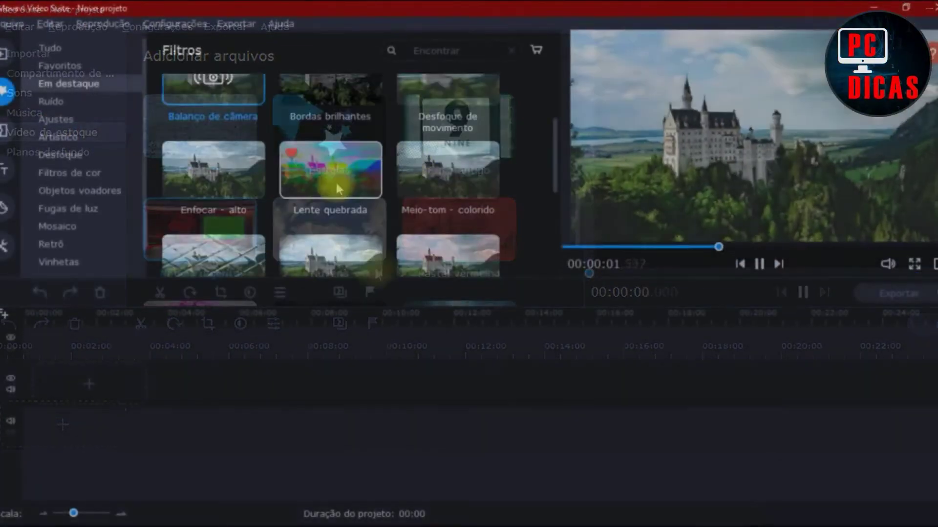
{"action": "scroll", "coordinate": [293, 210], "scroll_direction": "down", "scroll_amount": 2}
{"action": "left_click", "coordinate": [240, 210]}
{"action": "scroll", "coordinate": [273, 215], "scroll_direction": "down", "scroll_amount": 2}
{"action": "left_click", "coordinate": [213, 207]}
{"action": "scroll", "coordinate": [308, 205], "scroll_direction": "down", "scroll_amount": 2}
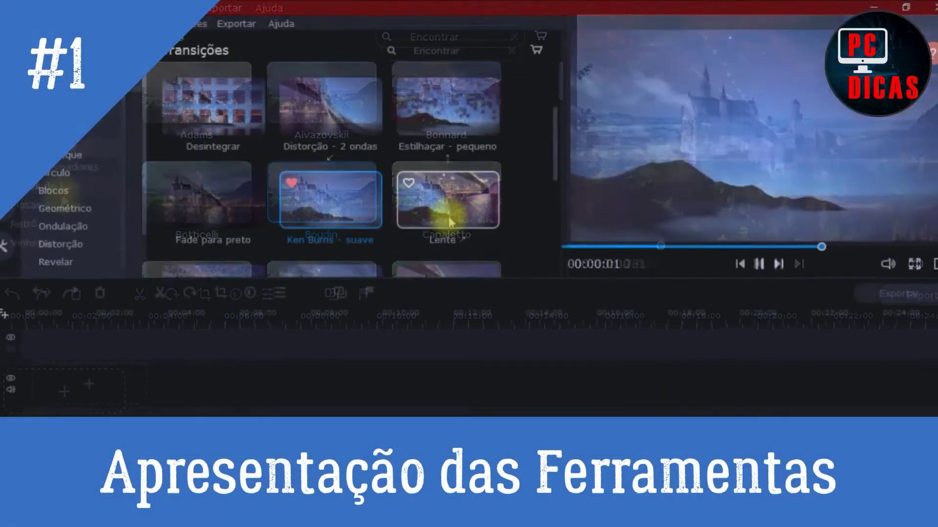
Preview the Lente and Matrix small-blocks transitions among the featured transitions.
{"action": "scroll", "coordinate": [449, 222], "scroll_direction": "down", "scroll_amount": 1}
{"action": "left_click", "coordinate": [439, 141]}
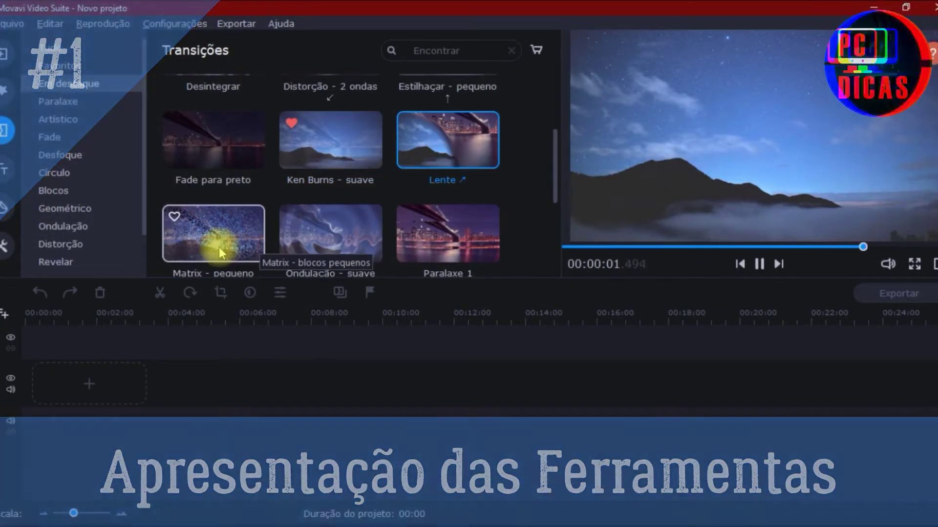
{"action": "left_click", "coordinate": [211, 227]}
Preview the Berinjela and Cordas futurísticas intro videos in the titles collection.
{"action": "left_click", "coordinate": [442, 232]}
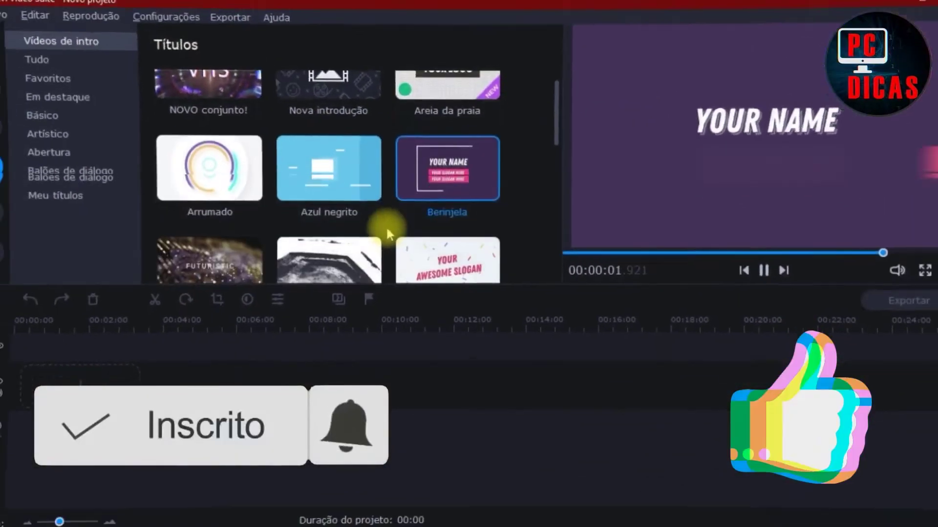
{"action": "scroll", "coordinate": [386, 226], "scroll_direction": "down", "scroll_amount": 2}
{"action": "left_click", "coordinate": [231, 211]}
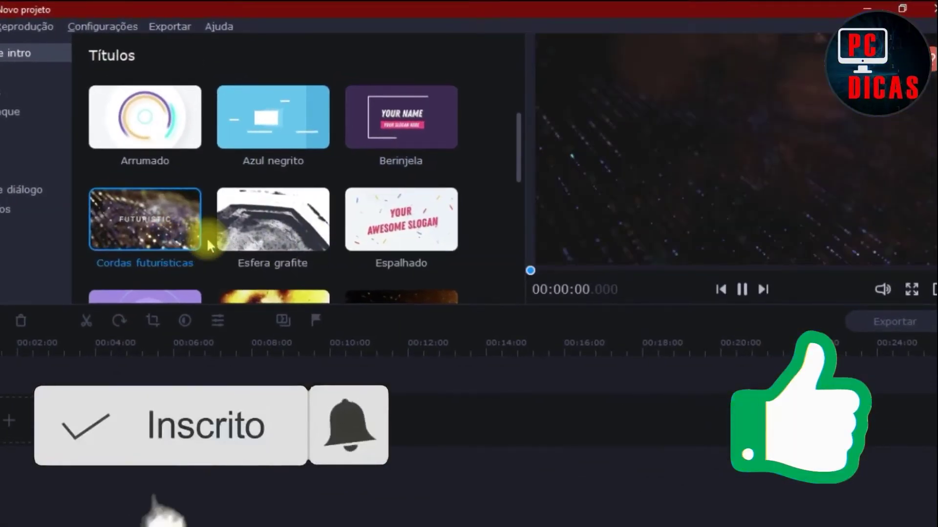
{"action": "scroll", "coordinate": [238, 248], "scroll_direction": "down", "scroll_amount": 1}
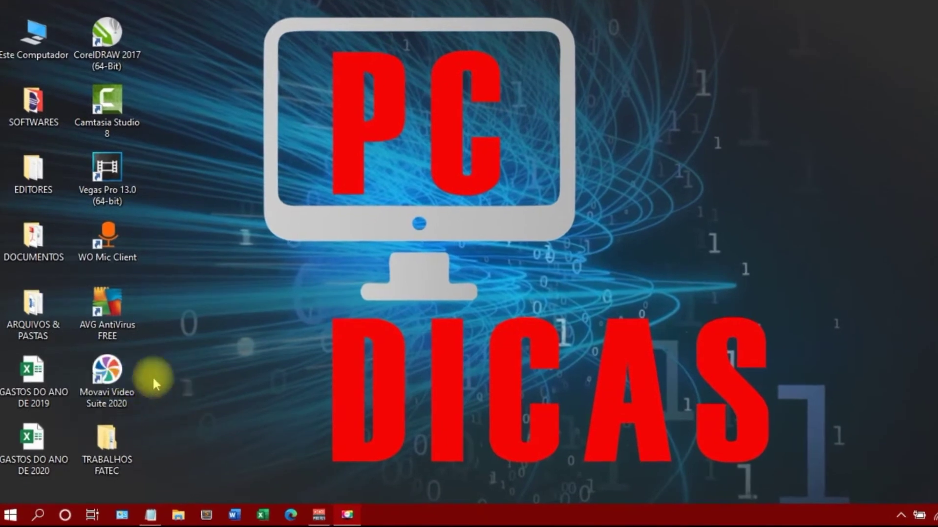
Launch Movavi Video Suite 2020 and remove the Converter vídeo tool from the favorites.
{"action": "left_click", "coordinate": [115, 390]}
{"action": "double_click", "coordinate": [125, 379]}
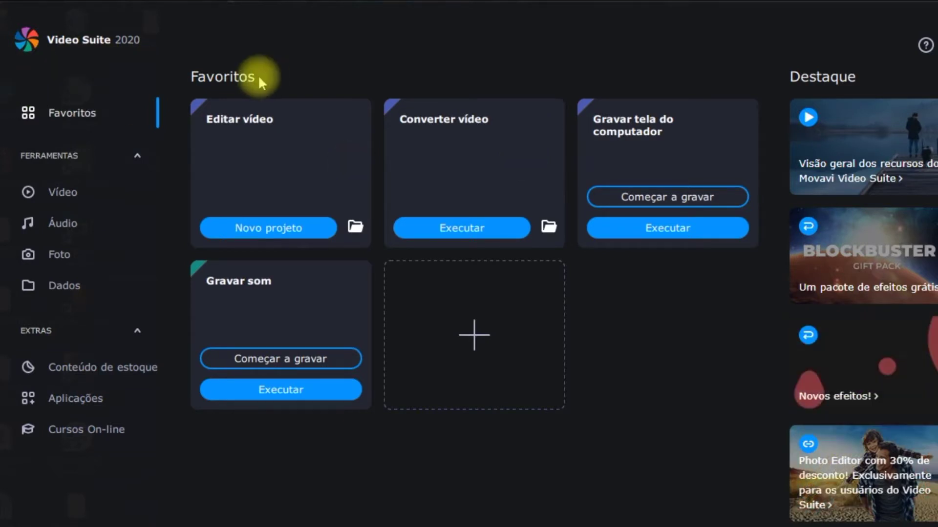
{"action": "left_click", "coordinate": [543, 119]}
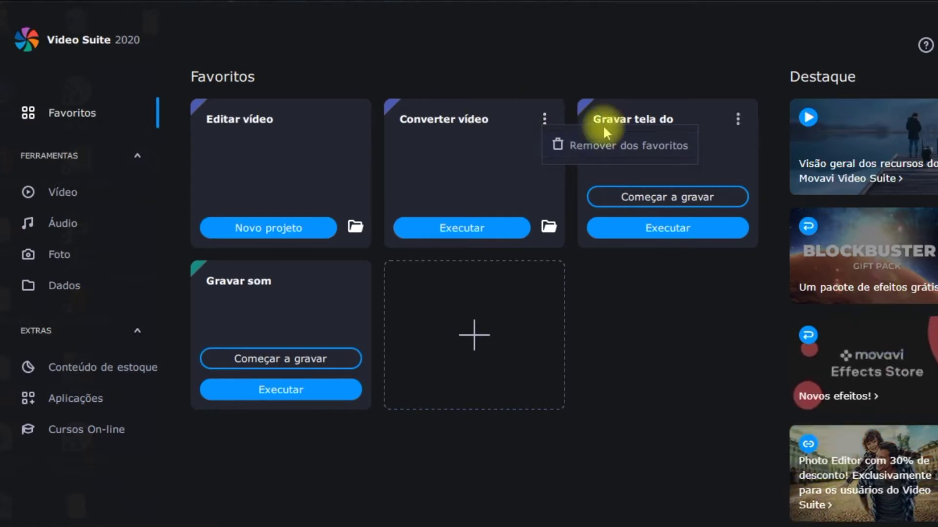
{"action": "left_click", "coordinate": [567, 149]}
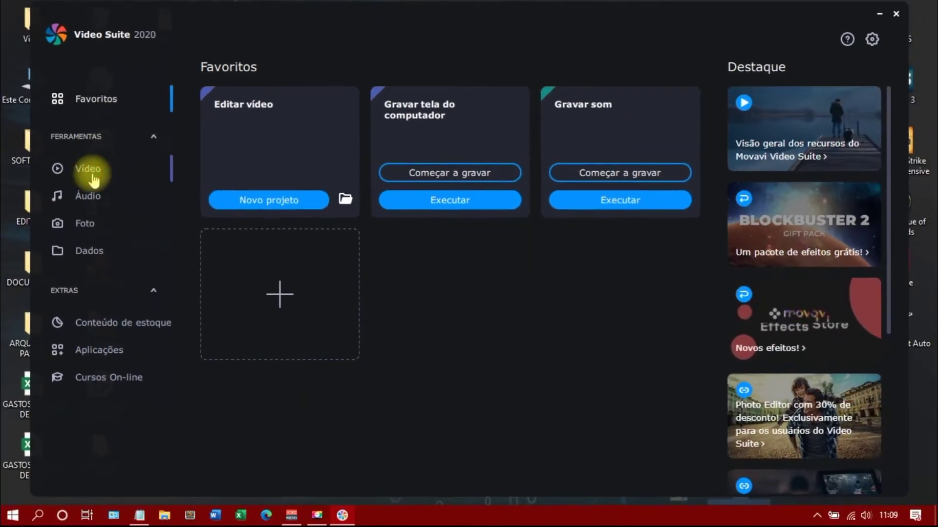
Review the tools offered in the Vídeo, Áudio, Foto and Dados categories.
{"action": "left_click", "coordinate": [93, 176]}
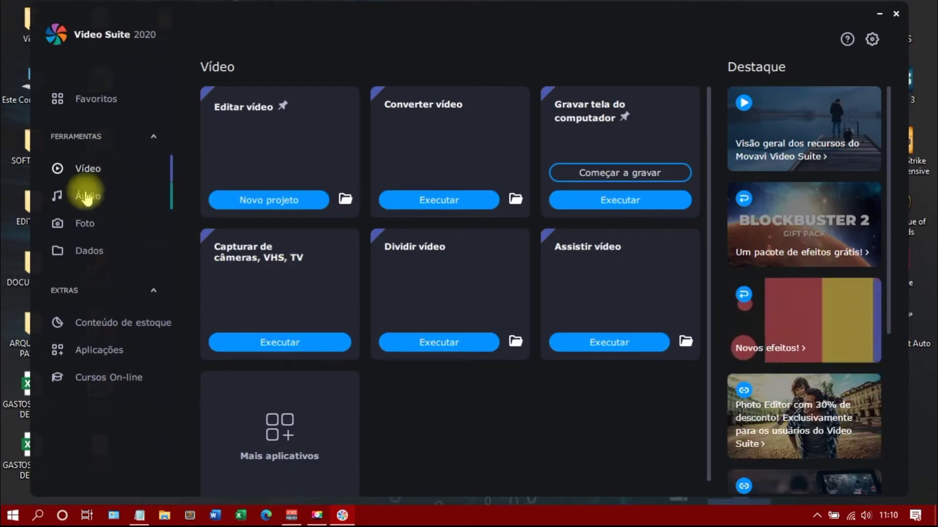
{"action": "left_click", "coordinate": [115, 196]}
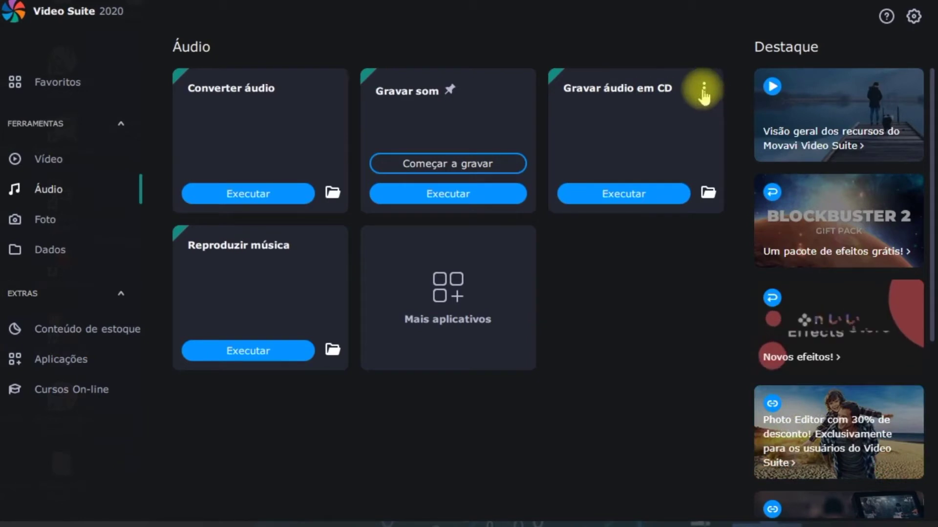
{"action": "left_click", "coordinate": [703, 93]}
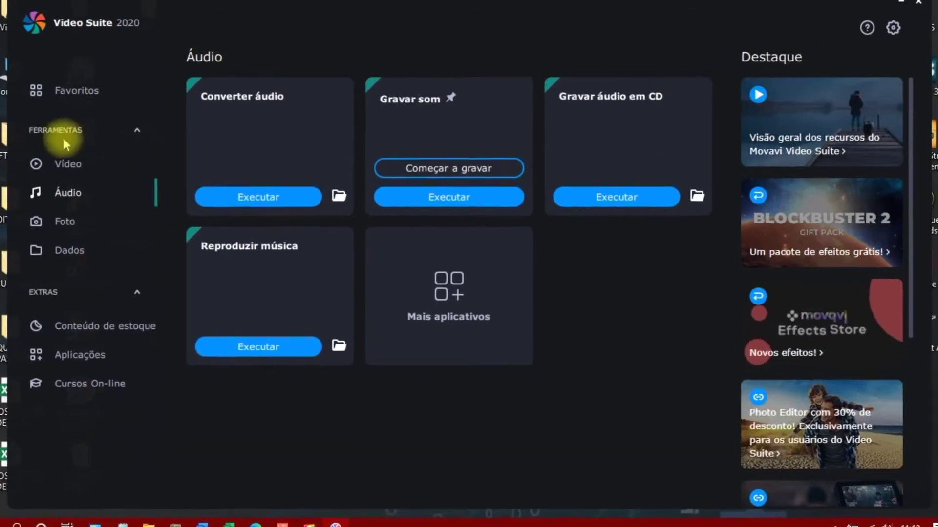
{"action": "left_click", "coordinate": [65, 223]}
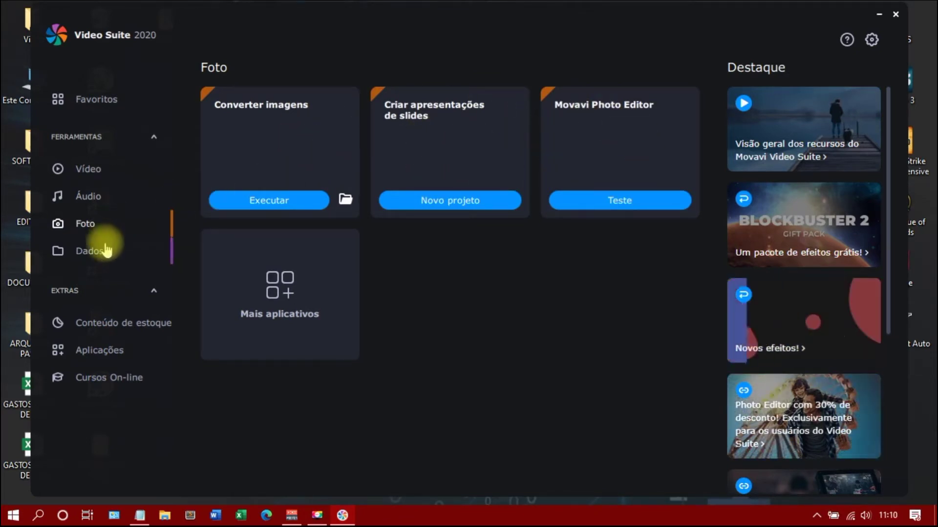
{"action": "left_click", "coordinate": [90, 252]}
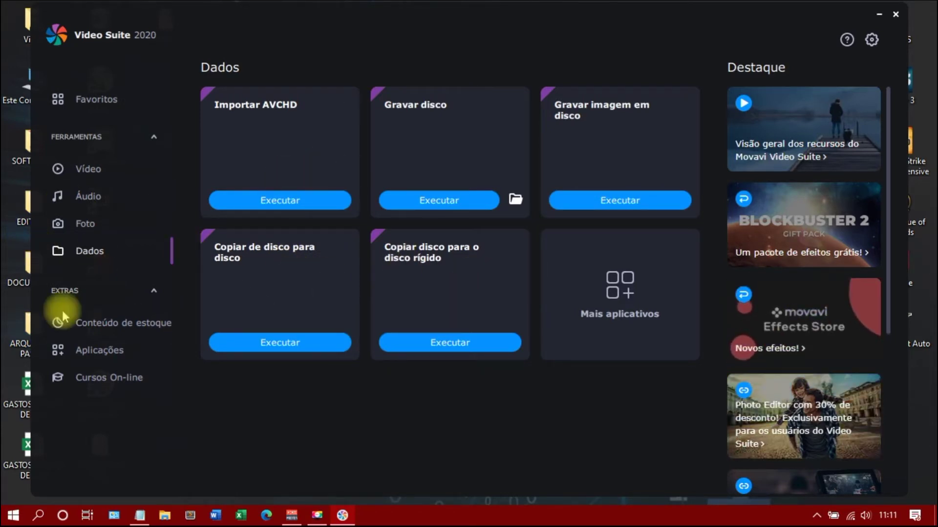
Look over the Effects Store packs in the stock content section.
{"action": "left_click", "coordinate": [125, 325]}
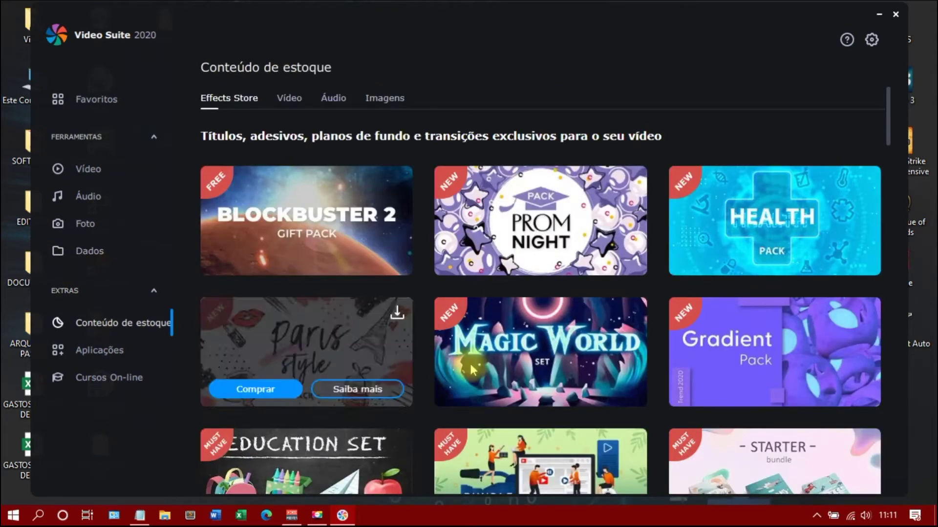
{"action": "mouse_move", "coordinate": [390, 224]}
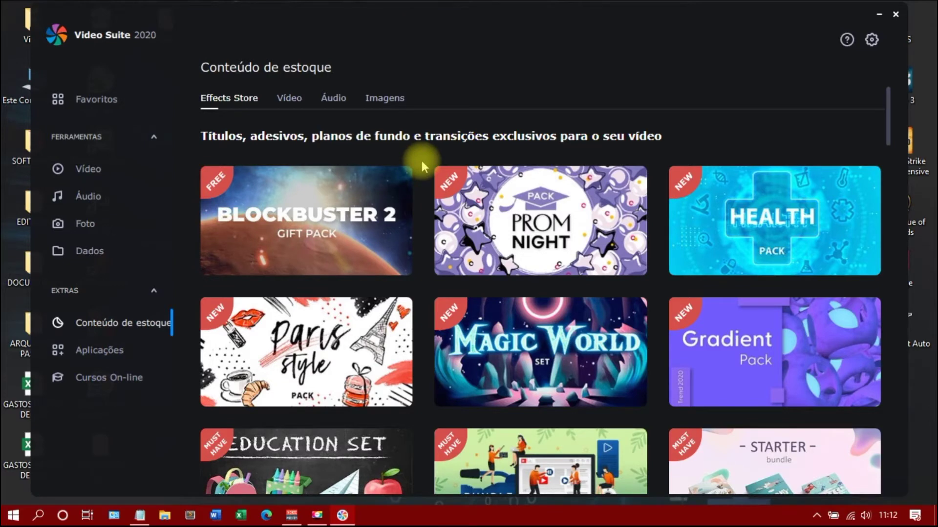
{"action": "mouse_move", "coordinate": [555, 192]}
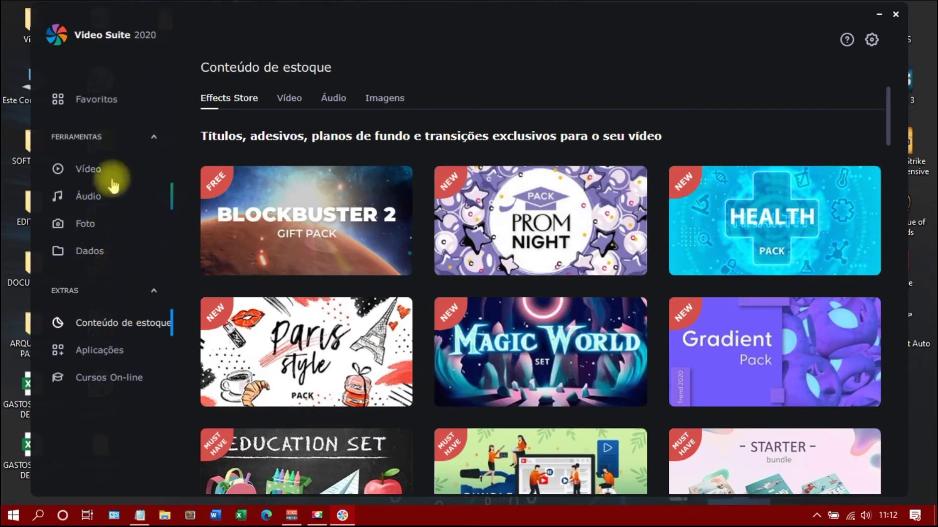
Open a new video editing project from the favorites and dismiss the Movavi Effects Store promotion.
{"action": "left_click", "coordinate": [105, 108]}
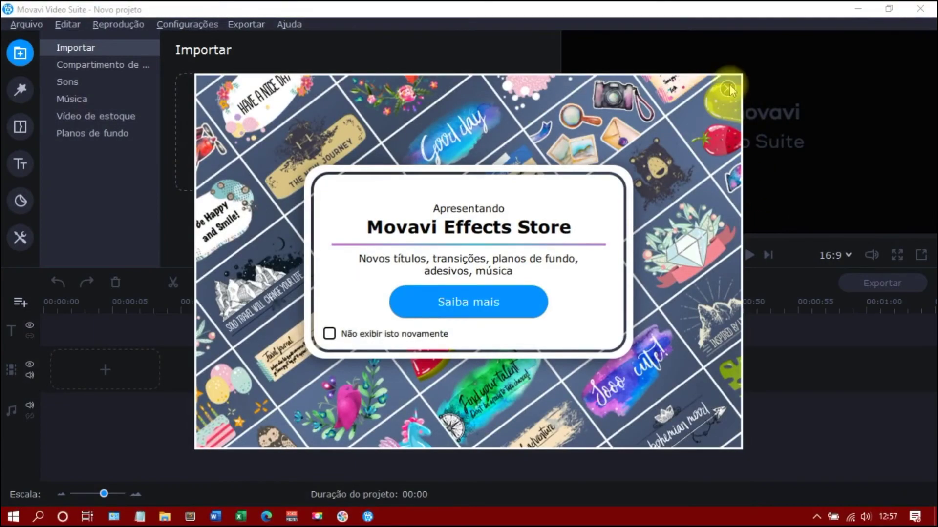
{"action": "left_click", "coordinate": [729, 86]}
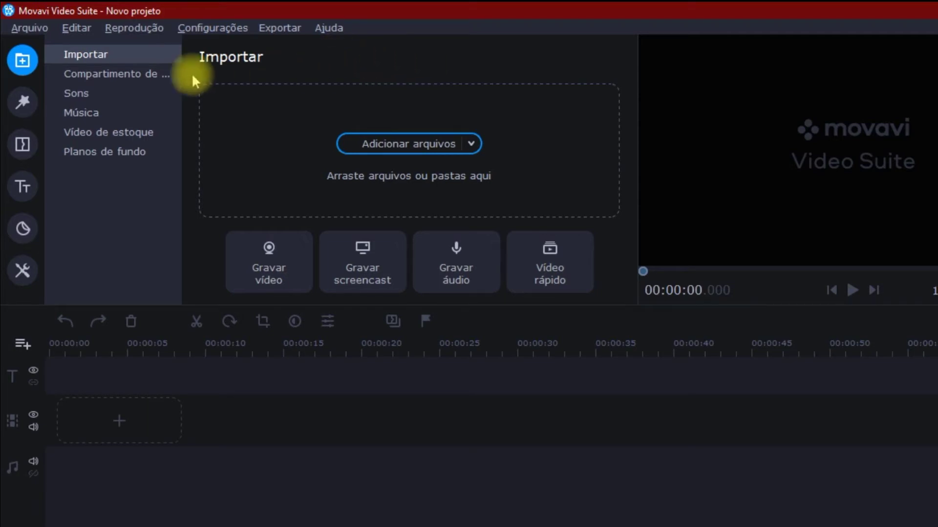
Look through the built-in Sons, Música, Vídeo de estoque and Planos de fundo media collections.
{"action": "left_click", "coordinate": [109, 93]}
{"action": "left_click", "coordinate": [92, 113]}
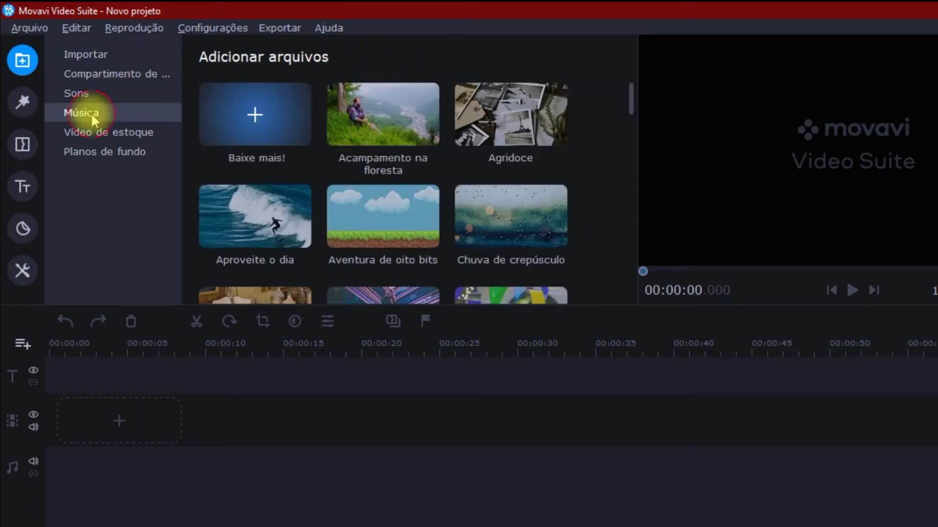
{"action": "left_click", "coordinate": [118, 135]}
{"action": "left_click", "coordinate": [129, 152]}
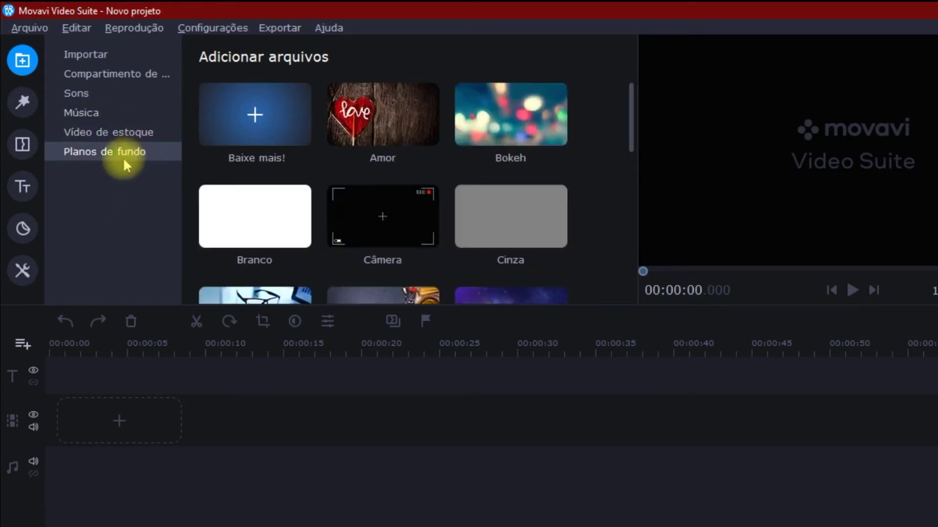
Preview the built-in sounds Ahh, Beep, Batida and Bateria.
{"action": "left_click", "coordinate": [80, 93]}
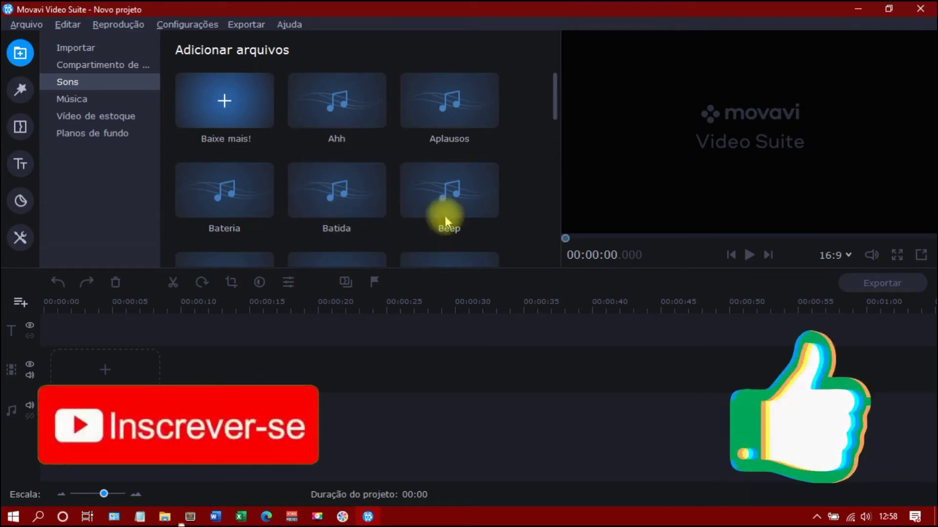
{"action": "left_click", "coordinate": [376, 117]}
{"action": "left_click", "coordinate": [426, 186]}
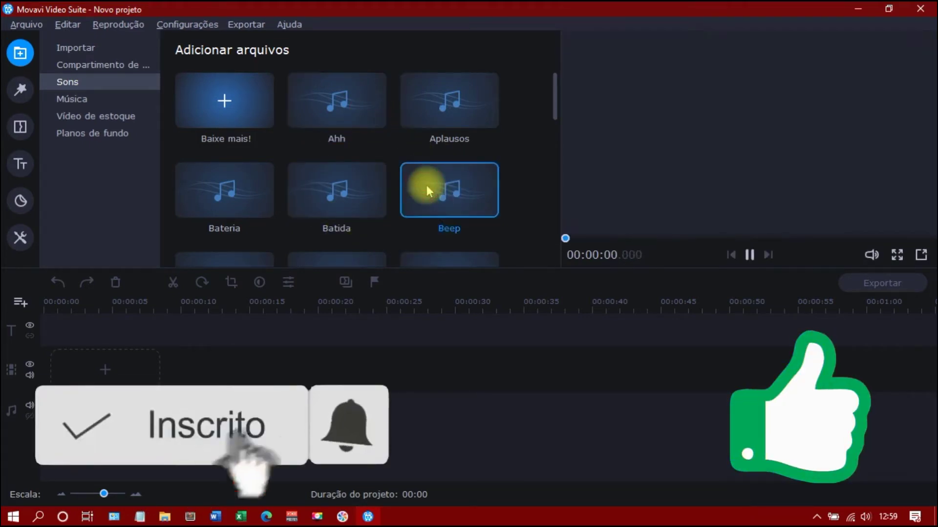
{"action": "left_click", "coordinate": [355, 189]}
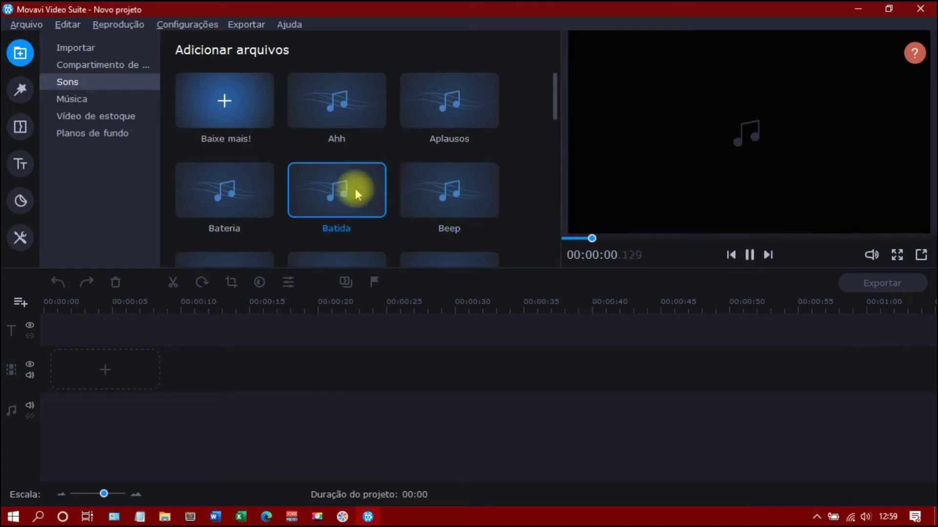
{"action": "left_click", "coordinate": [246, 181]}
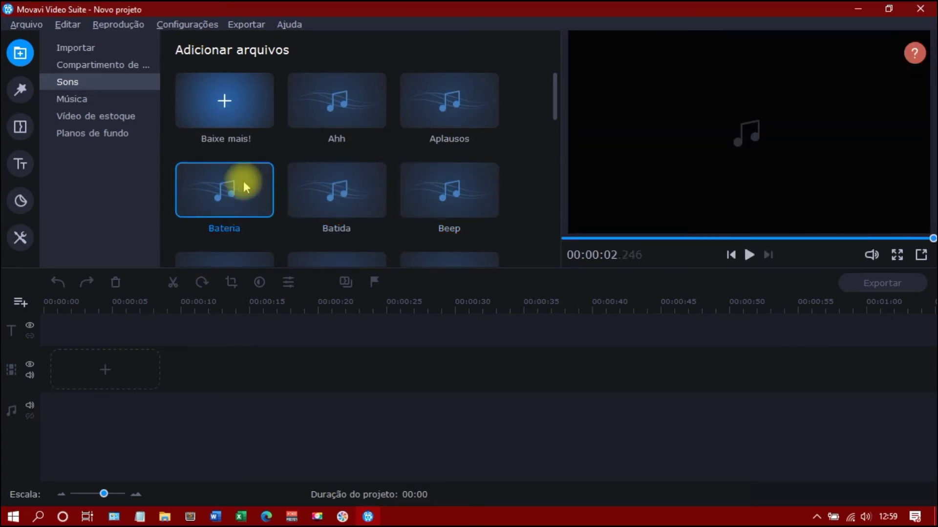
Browse the built-in music and preview tracks such as Descoberta, Desenhos animados, Country and Cyberpunk.
{"action": "left_click", "coordinate": [83, 101]}
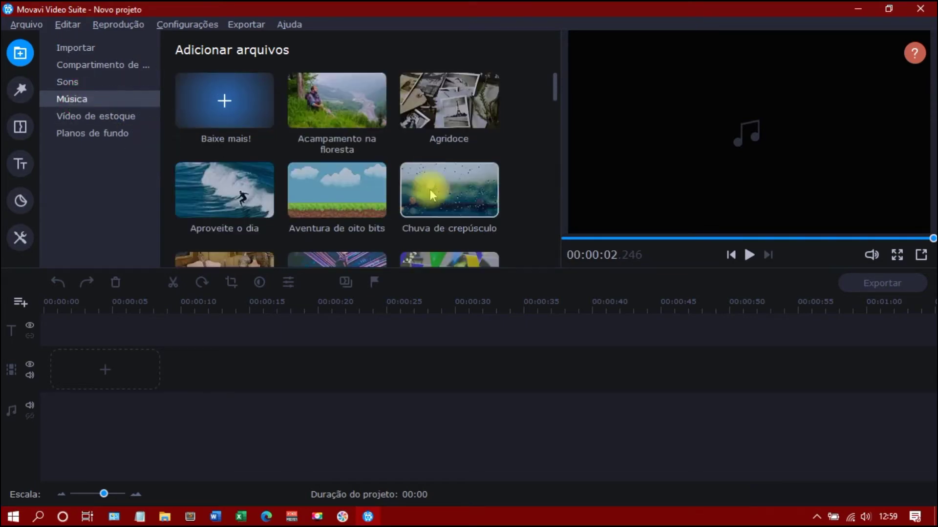
{"action": "scroll", "coordinate": [440, 153], "scroll_direction": "down", "scroll_amount": 5}
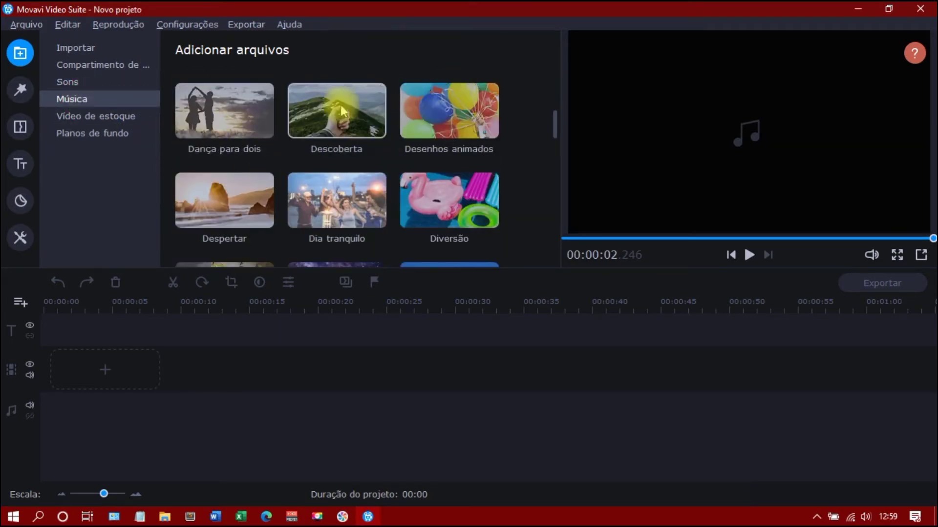
{"action": "left_click", "coordinate": [341, 128]}
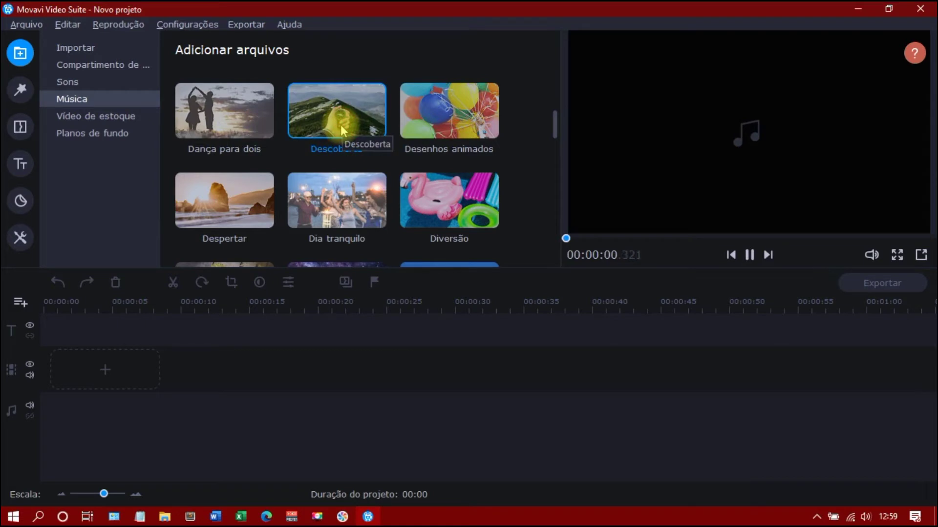
{"action": "left_click", "coordinate": [450, 124]}
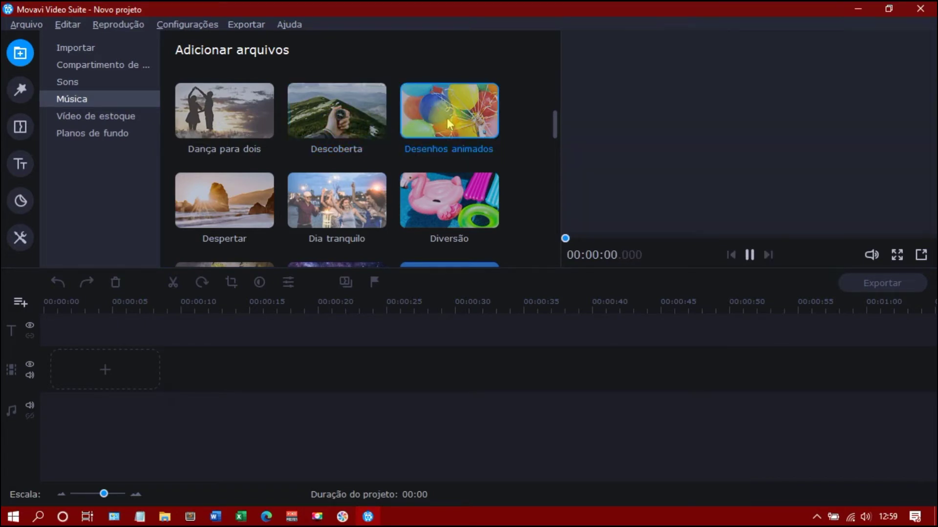
{"action": "scroll", "coordinate": [376, 167], "scroll_direction": "up", "scroll_amount": 2}
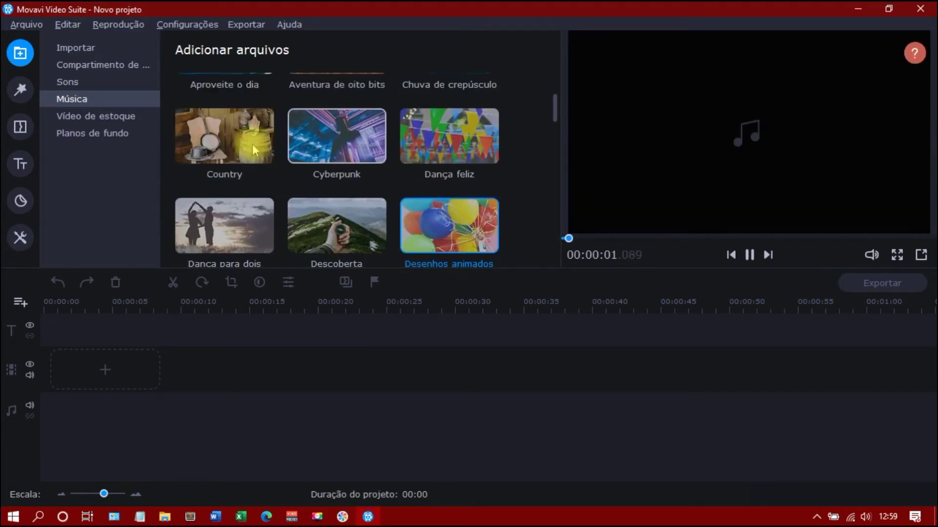
{"action": "left_click", "coordinate": [252, 145]}
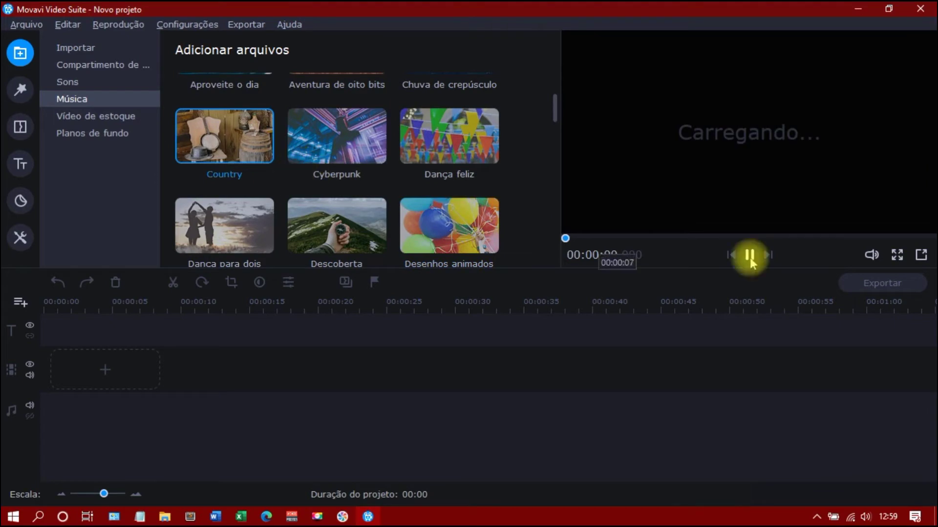
{"action": "left_click", "coordinate": [331, 159]}
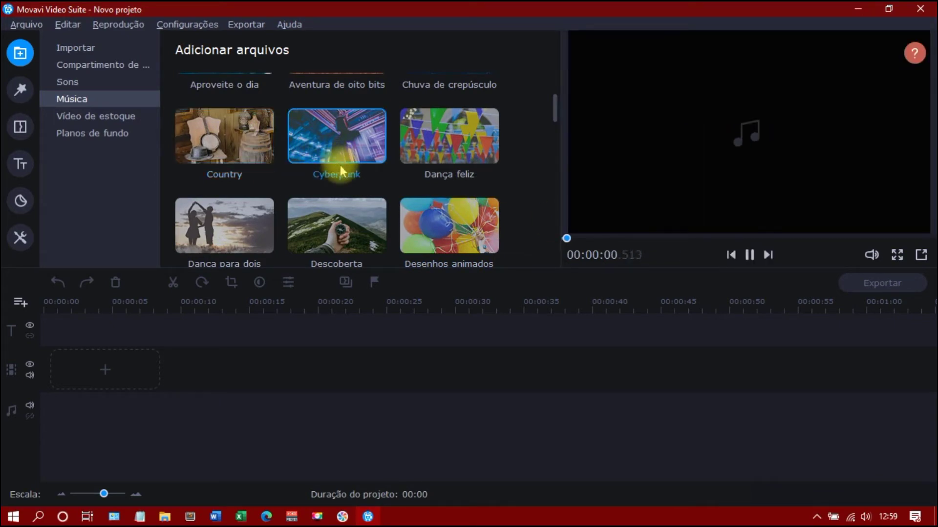
{"action": "key", "text": "Home"}
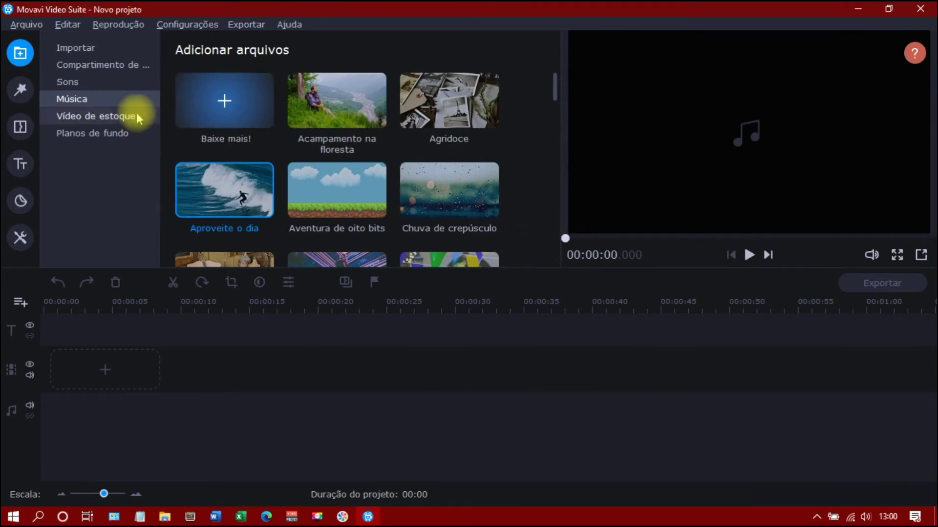
Preview the stock videos Contagem regressiva 1, Cidade, Chamas and Notícia urgente, pausing the last one.
{"action": "left_click", "coordinate": [121, 120]}
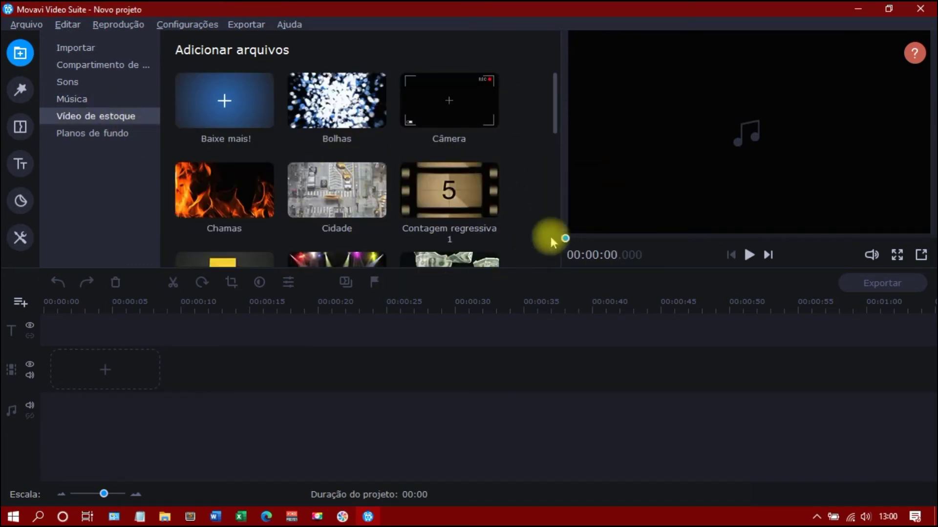
{"action": "left_click", "coordinate": [486, 206]}
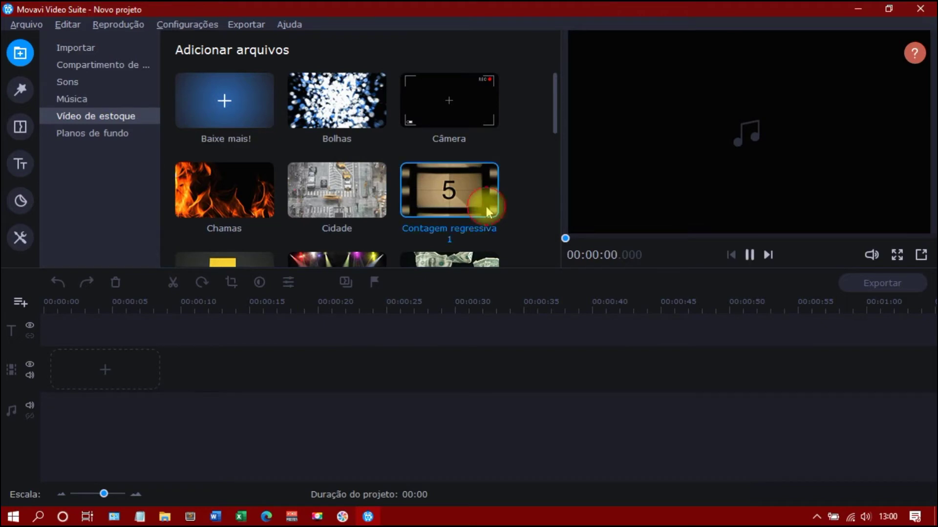
{"action": "left_click", "coordinate": [356, 194]}
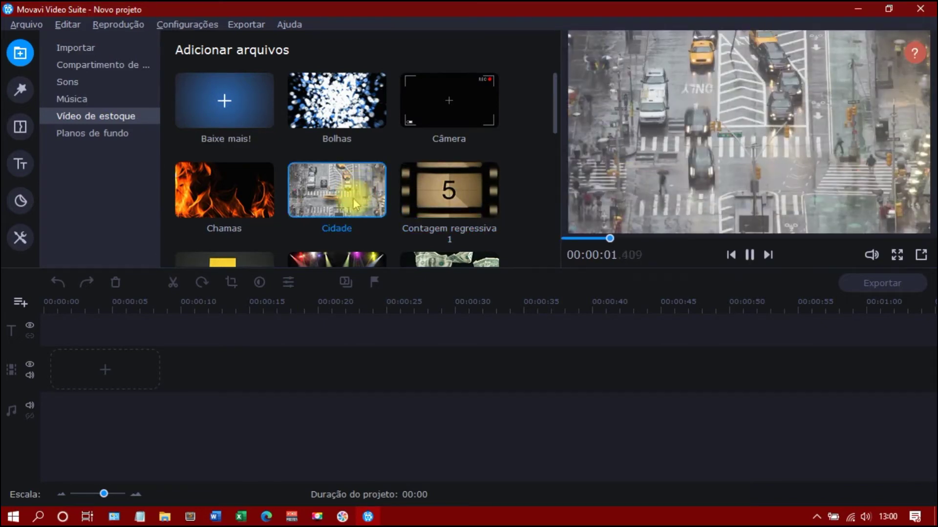
{"action": "left_click", "coordinate": [229, 174]}
{"action": "scroll", "coordinate": [362, 177], "scroll_direction": "down", "scroll_amount": 5}
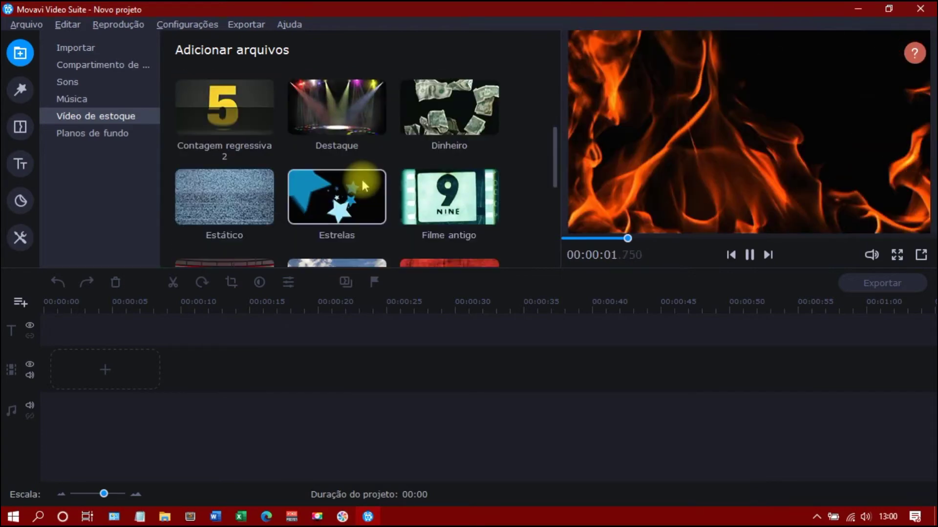
{"action": "scroll", "coordinate": [361, 177], "scroll_direction": "down", "scroll_amount": 1}
{"action": "left_click", "coordinate": [257, 175]}
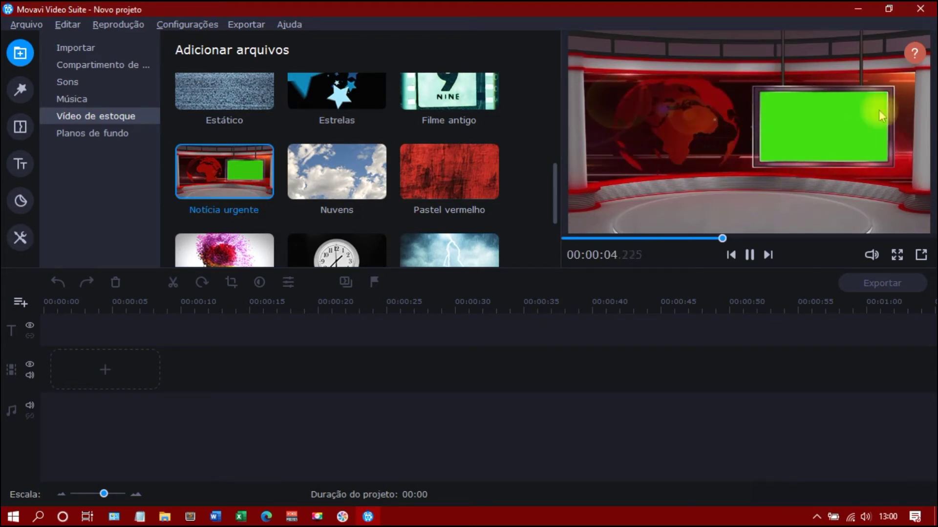
{"action": "left_click", "coordinate": [749, 255]}
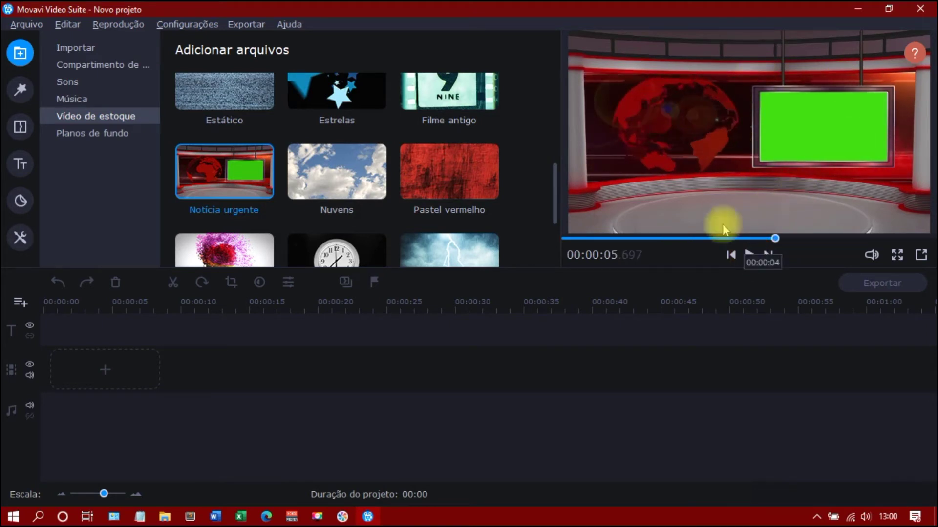
Preview the Comercial, Comida and Espaço images in the Planos de fundo collection, pausing on Espaço.
{"action": "left_click", "coordinate": [94, 134]}
{"action": "scroll", "coordinate": [333, 167], "scroll_direction": "down", "scroll_amount": 1}
{"action": "left_click", "coordinate": [269, 220]}
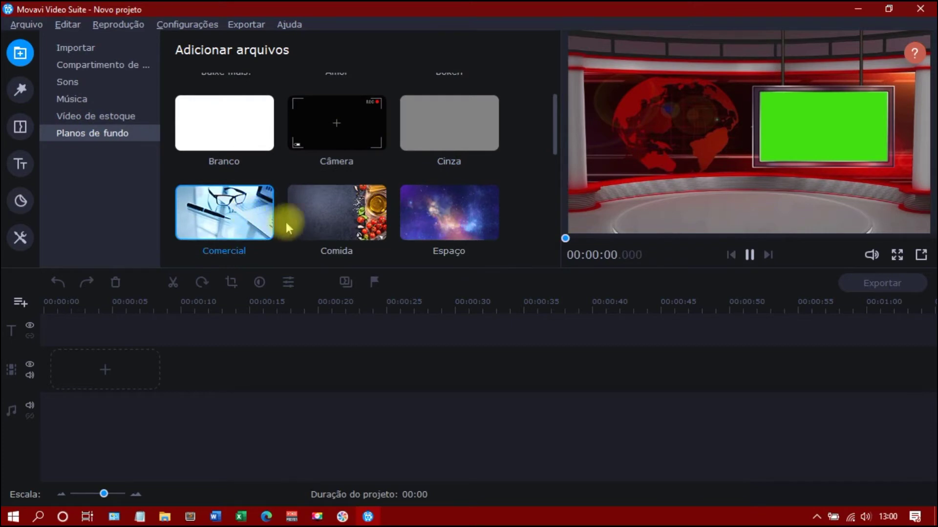
{"action": "left_click", "coordinate": [361, 218]}
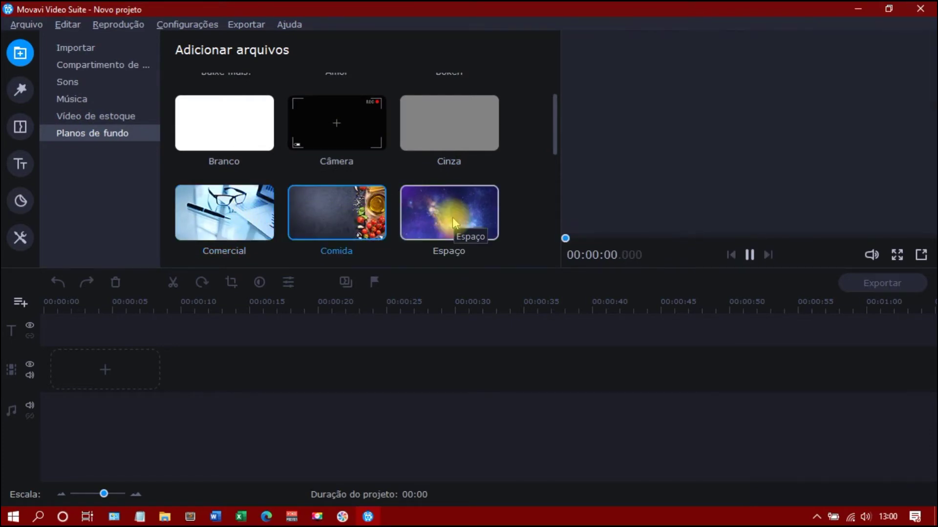
{"action": "left_click", "coordinate": [453, 217]}
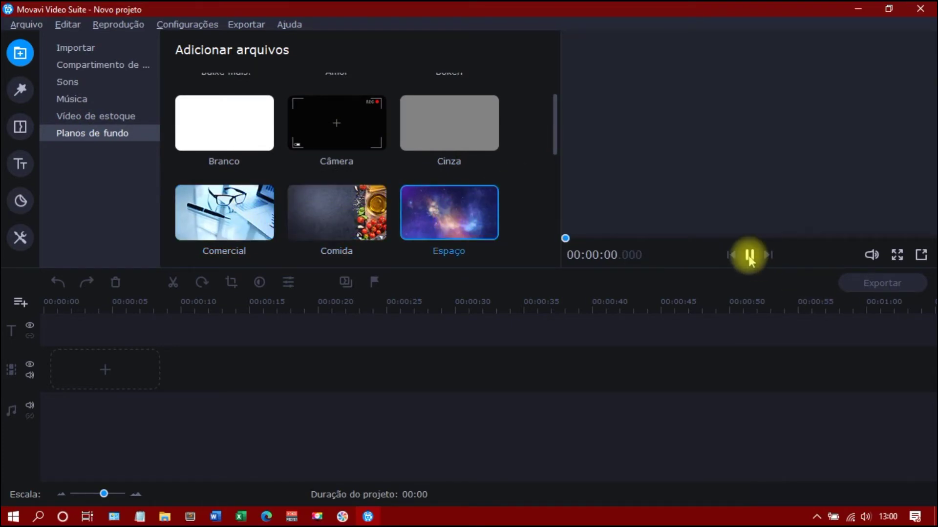
{"action": "left_click", "coordinate": [748, 255]}
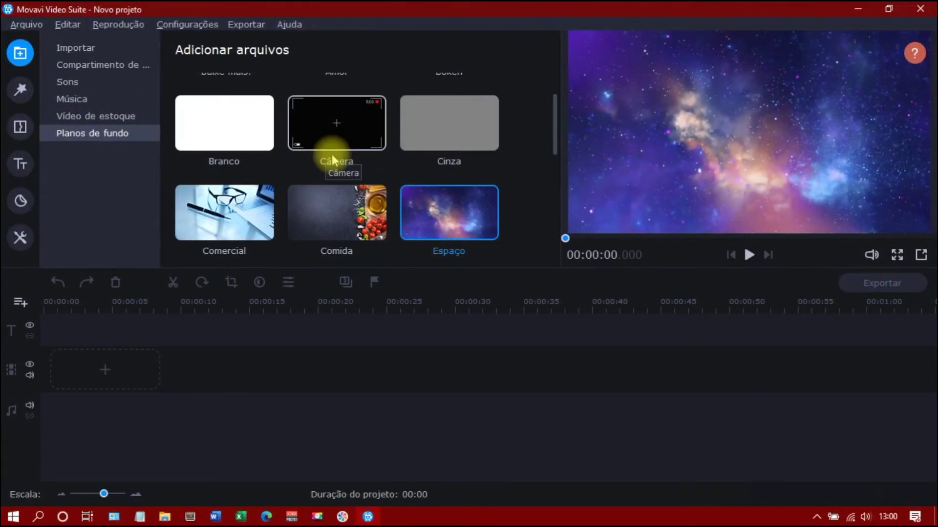
Look through the filter collection's Ruído, Ajustes, Desfoque, Artístico and Filtros de cor categories.
{"action": "left_click", "coordinate": [19, 89]}
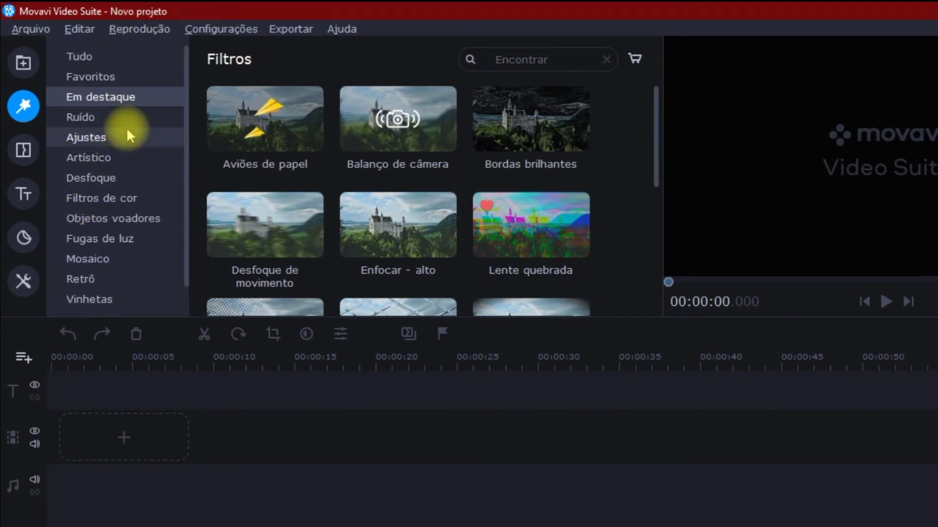
{"action": "left_click", "coordinate": [93, 121]}
{"action": "left_click", "coordinate": [103, 139]}
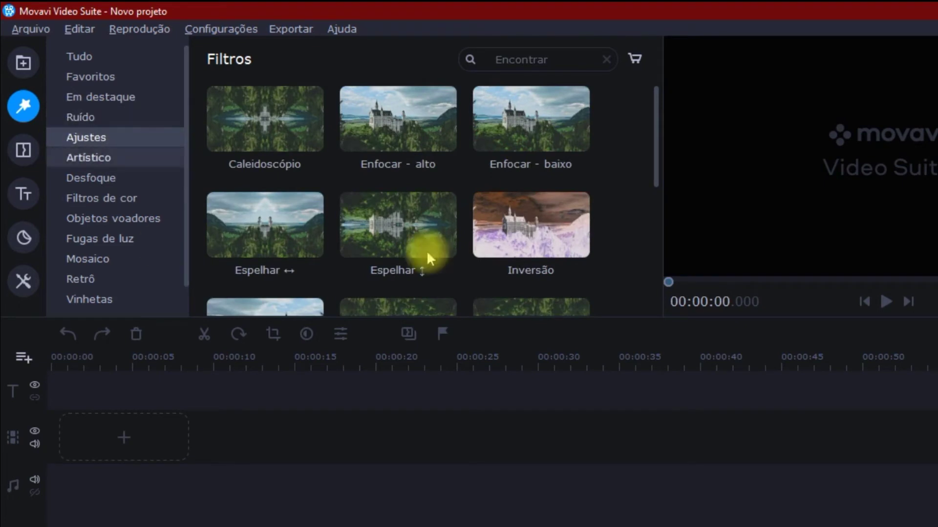
{"action": "left_click", "coordinate": [141, 176]}
{"action": "left_click", "coordinate": [116, 158]}
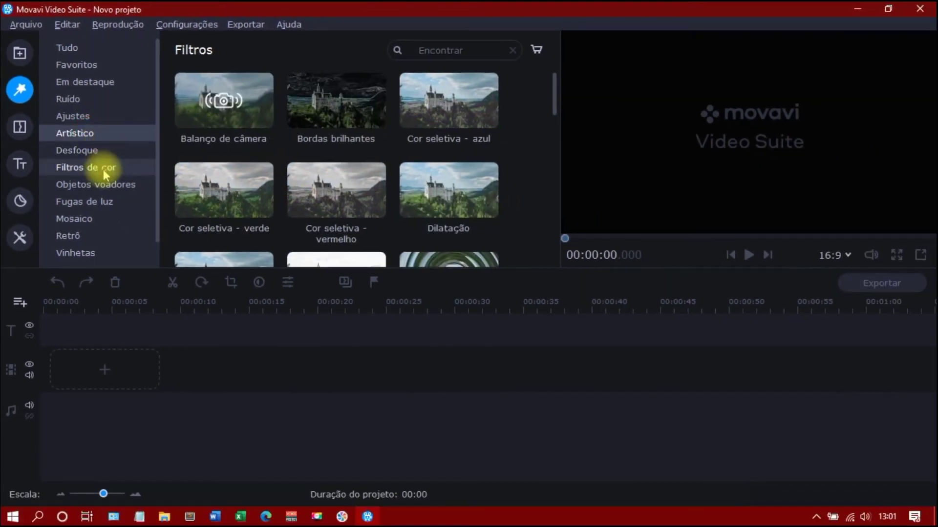
{"action": "left_click", "coordinate": [104, 168]}
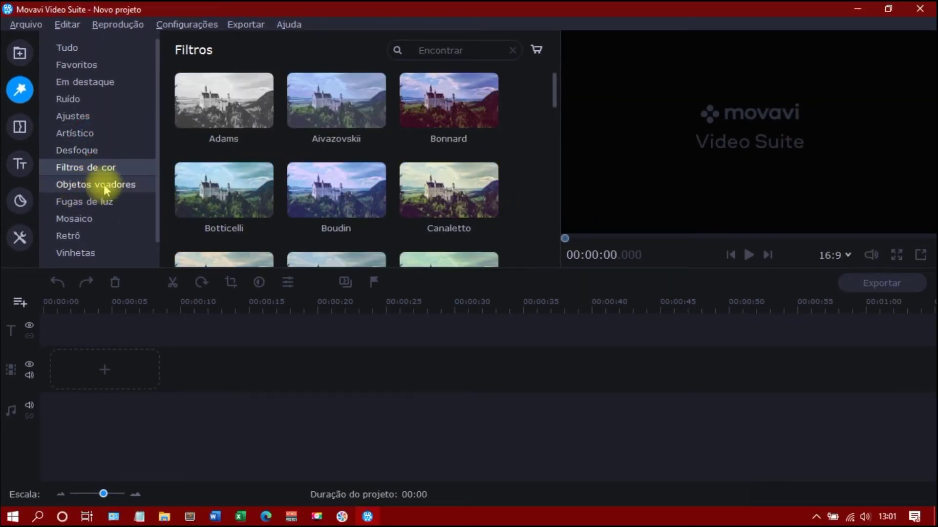
Preview the Corações filter from Objetos voadores, a Desfoque filter and Fugas de luz 4.
{"action": "left_click", "coordinate": [101, 186]}
{"action": "left_click", "coordinate": [449, 193]}
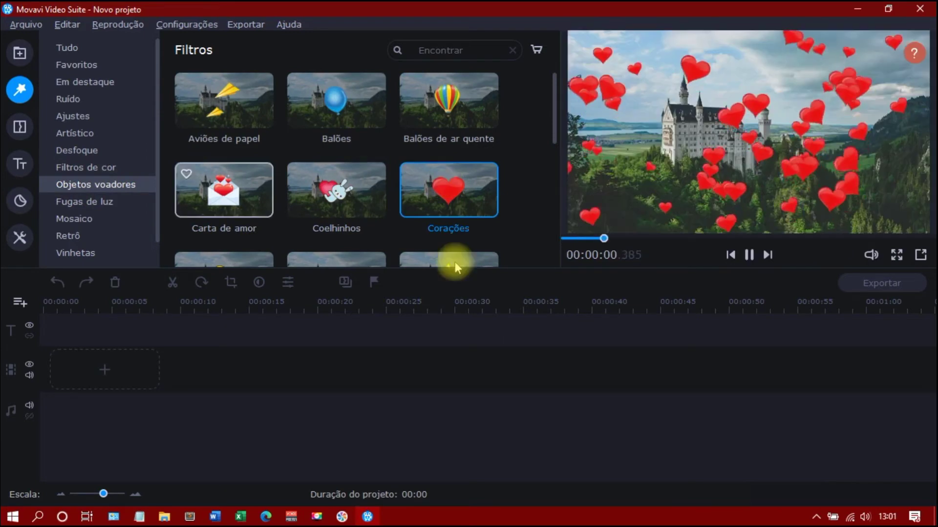
{"action": "left_click", "coordinate": [101, 151]}
{"action": "left_click", "coordinate": [356, 233]}
{"action": "left_click", "coordinate": [107, 205]}
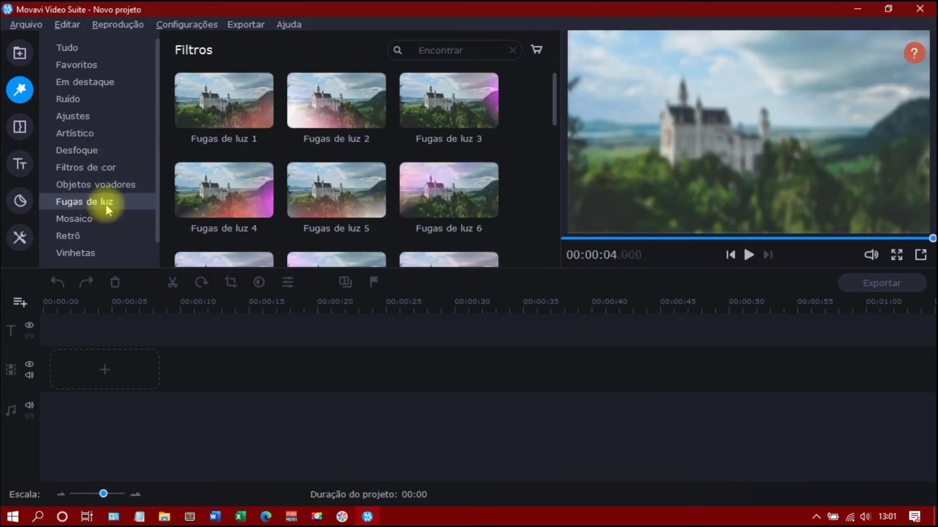
{"action": "left_click", "coordinate": [218, 207]}
Preview the Mosaico de vidro filter and look through the Retrô and Vinhetas filter categories.
{"action": "left_click", "coordinate": [137, 220]}
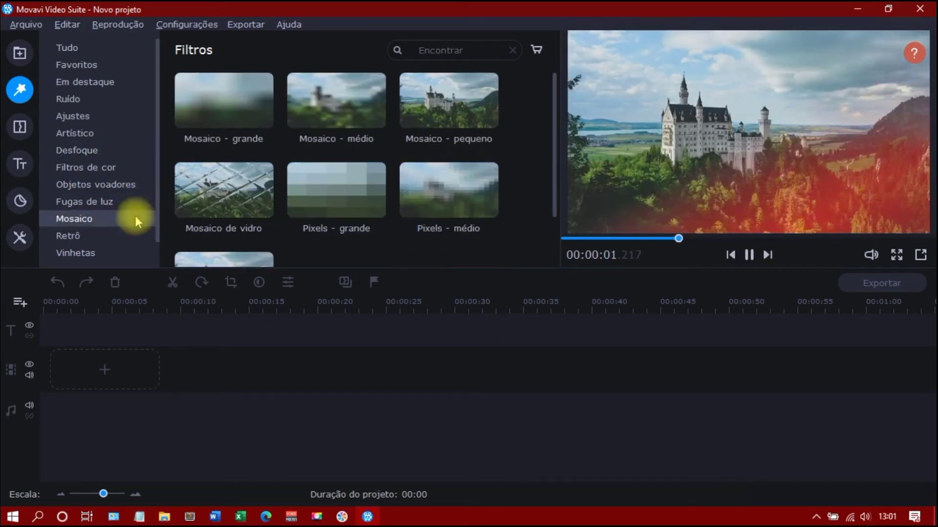
{"action": "left_click", "coordinate": [246, 200]}
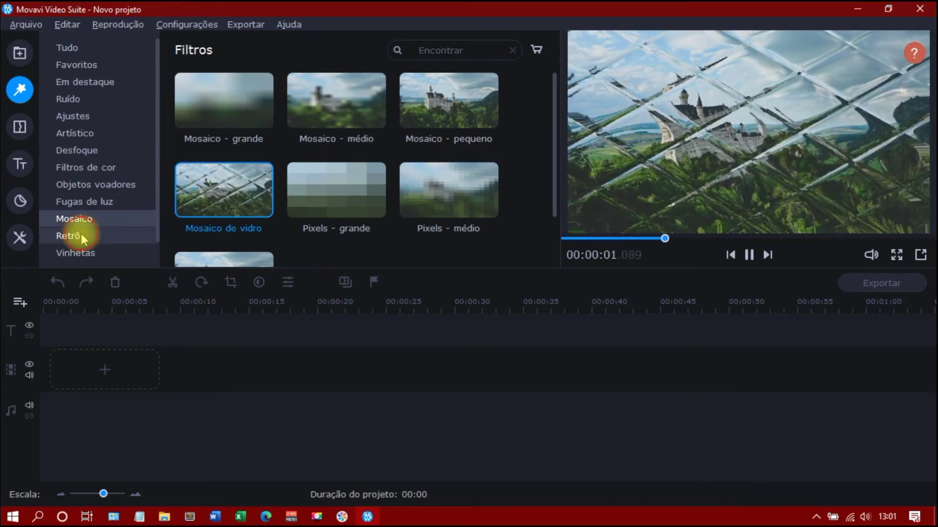
{"action": "left_click", "coordinate": [81, 236]}
{"action": "left_click", "coordinate": [88, 252]}
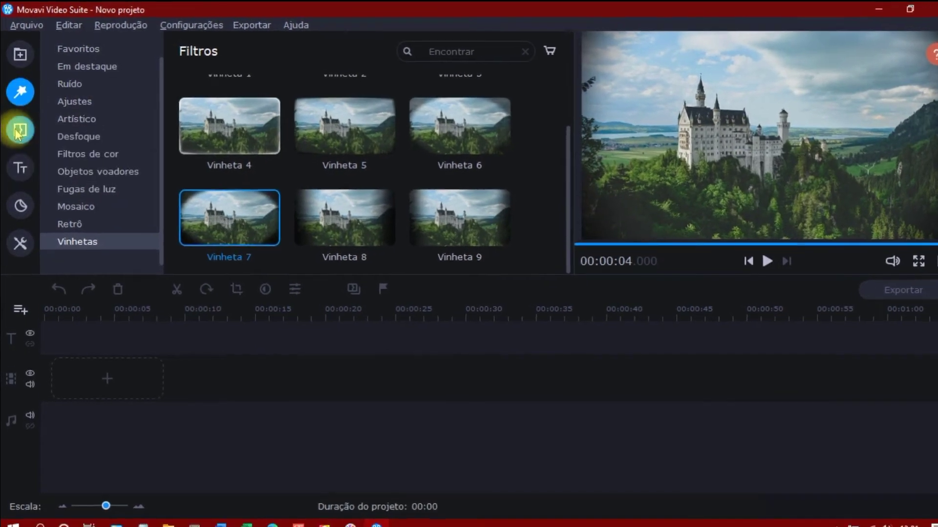
Preview the transitions Paralaxe 1, Desintegrar and Estilhaçar - grande from the Paralaxe and Artístico categories.
{"action": "left_click", "coordinate": [18, 131]}
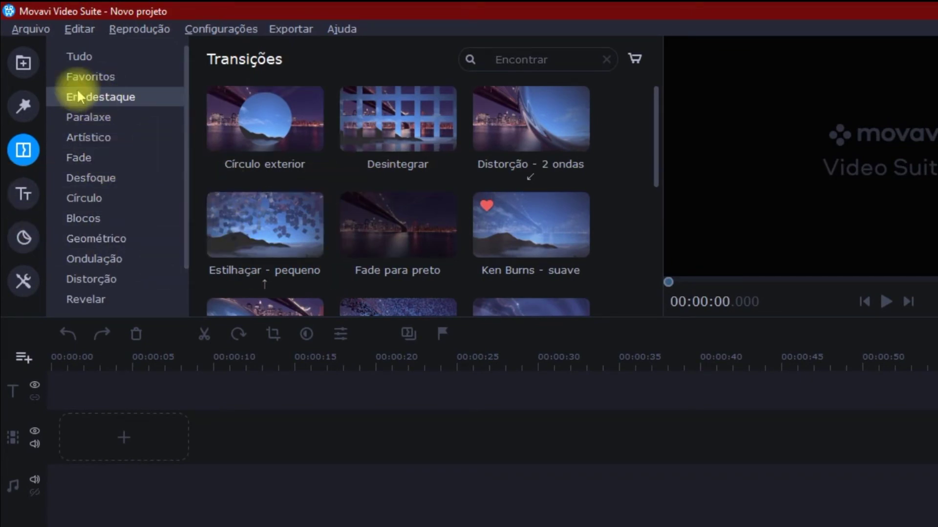
{"action": "left_click", "coordinate": [88, 117]}
{"action": "left_click", "coordinate": [276, 136]}
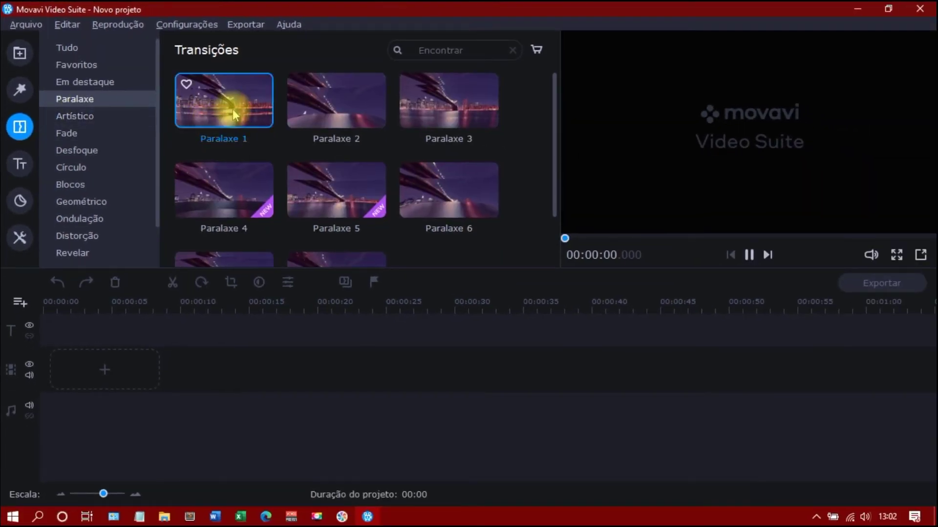
{"action": "left_click", "coordinate": [128, 119]}
{"action": "left_click", "coordinate": [221, 116]}
{"action": "left_click", "coordinate": [442, 193]}
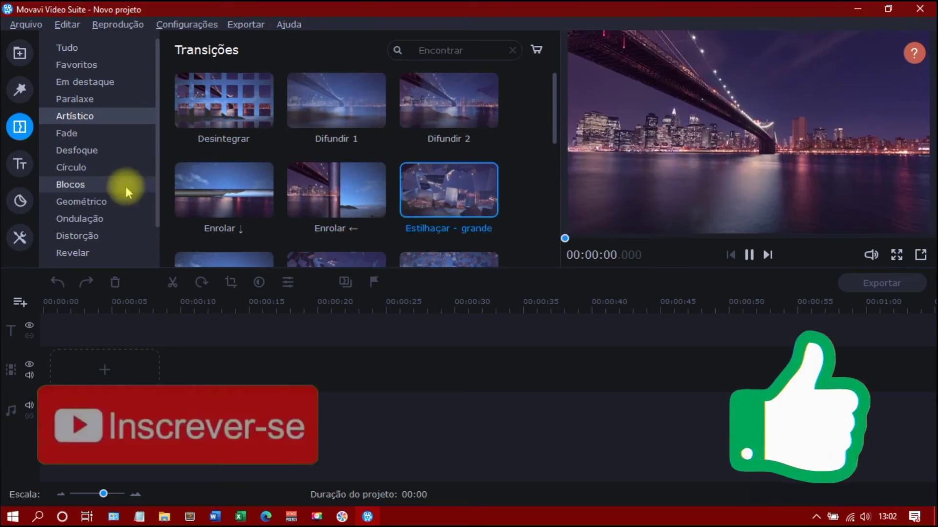
Look through the Fade, Desfoque, Círculo, Blocos, Geométrico, Ondulação, Distorção, Revelar and Zoom transition categories.
{"action": "left_click", "coordinate": [85, 137]}
{"action": "left_click", "coordinate": [86, 151]}
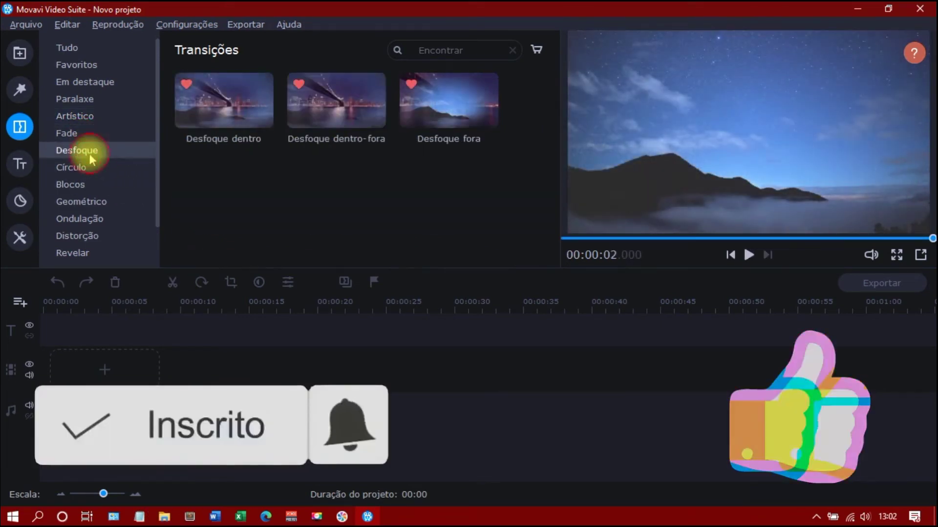
{"action": "left_click", "coordinate": [99, 169]}
{"action": "left_click", "coordinate": [90, 186]}
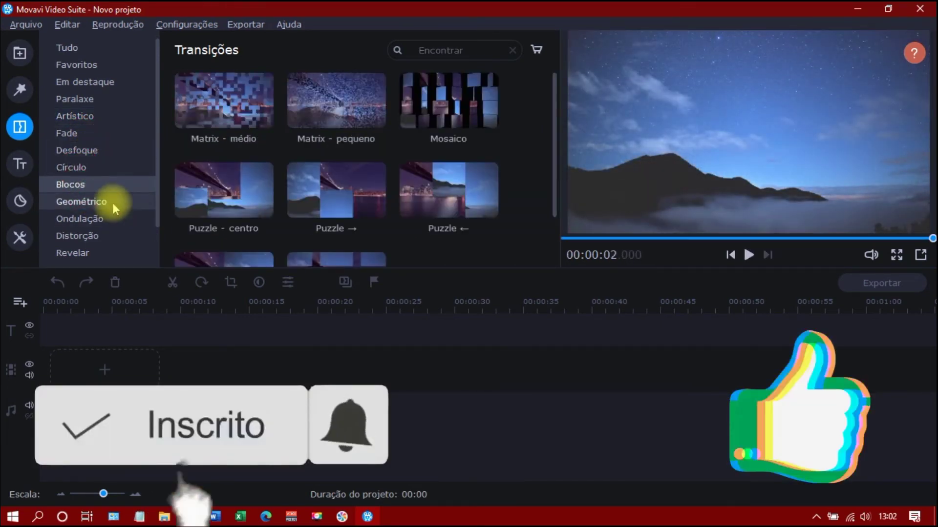
{"action": "left_click", "coordinate": [102, 203]}
{"action": "left_click", "coordinate": [100, 217]}
{"action": "scroll", "coordinate": [99, 210], "scroll_direction": "down", "scroll_amount": 1}
{"action": "left_click", "coordinate": [98, 205]}
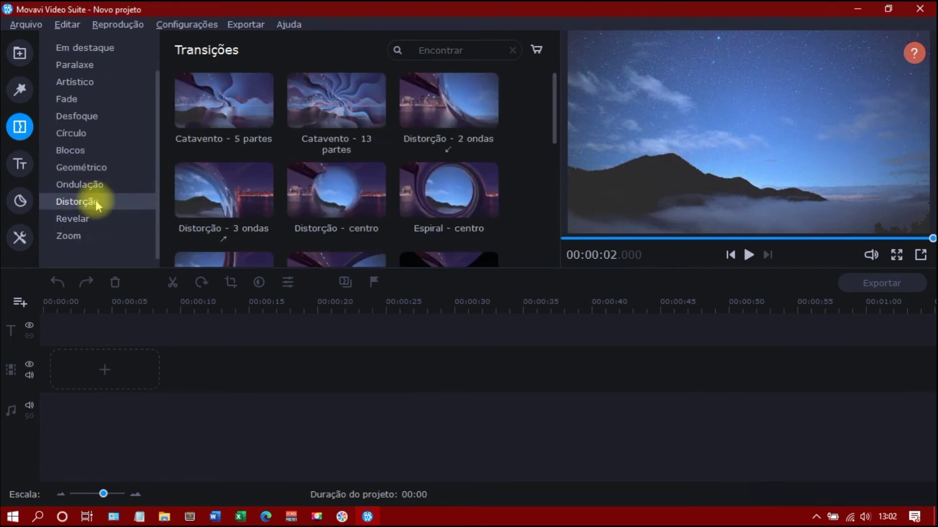
{"action": "left_click", "coordinate": [78, 218]}
{"action": "left_click", "coordinate": [76, 237]}
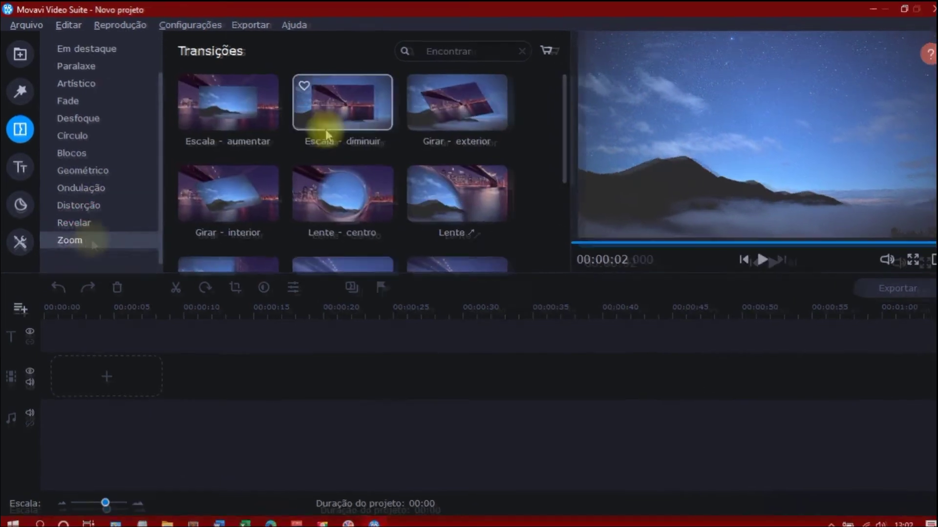
Look through the Básico and Em destaque titles, previewing Círculo moderno, Diamante and Estúdio and pausing the last one.
{"action": "left_click", "coordinate": [25, 166]}
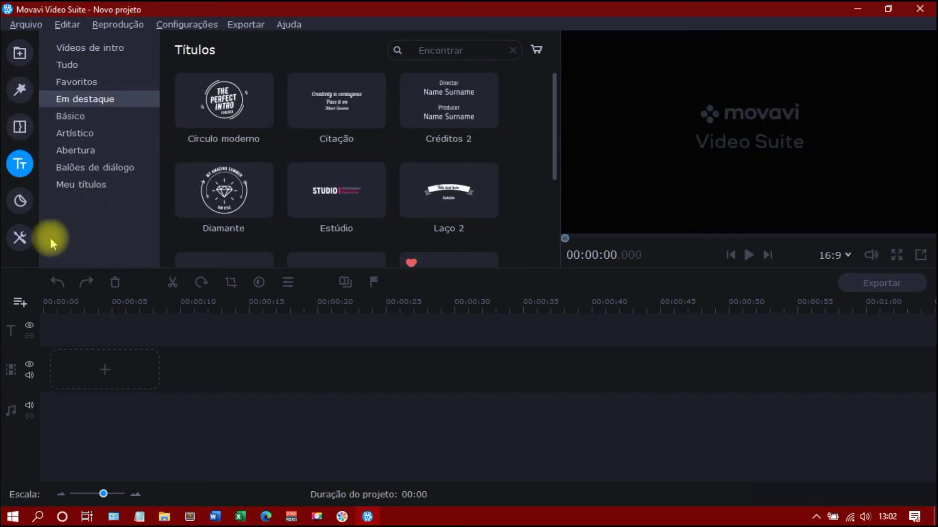
{"action": "left_click", "coordinate": [86, 117]}
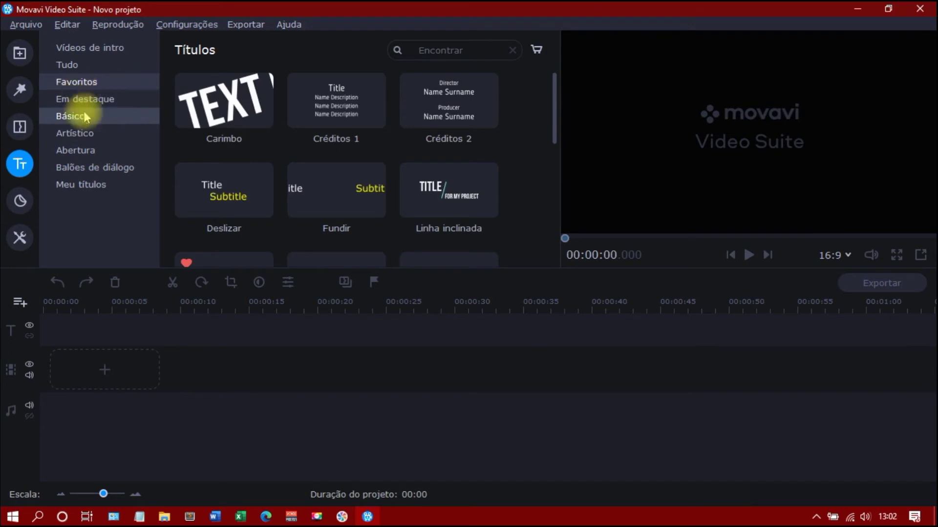
{"action": "left_click", "coordinate": [137, 97]}
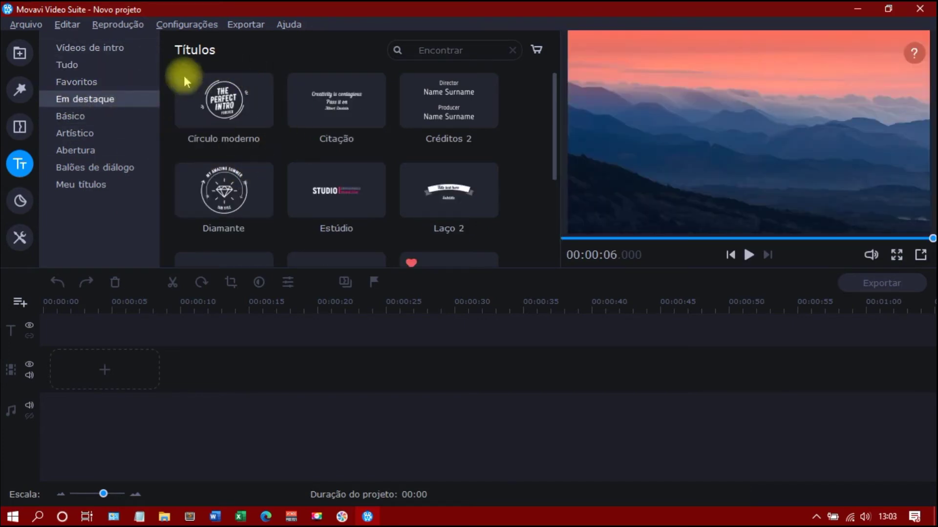
{"action": "left_click", "coordinate": [220, 106]}
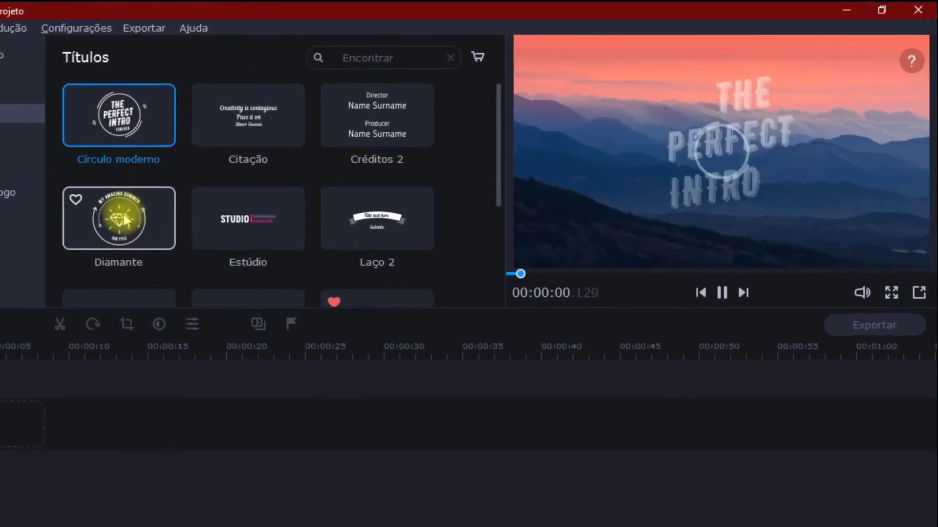
{"action": "left_click", "coordinate": [118, 221]}
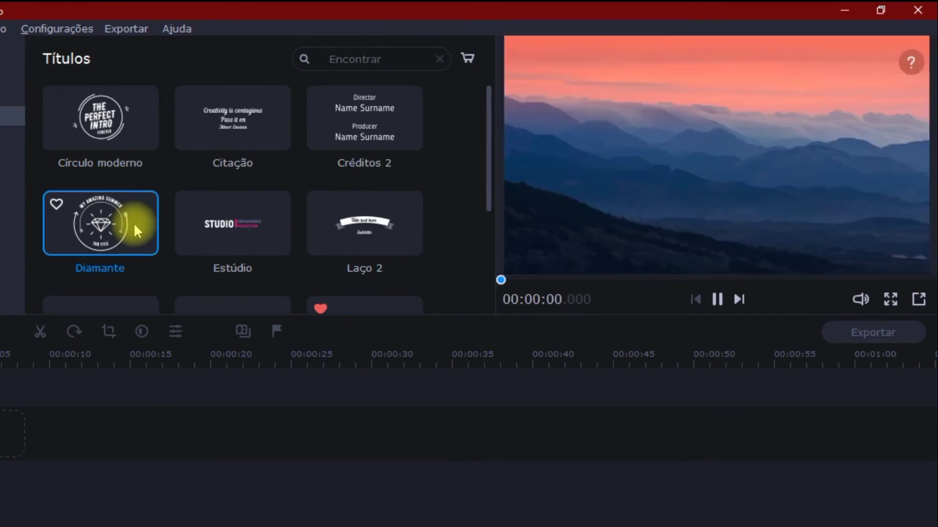
{"action": "left_click", "coordinate": [261, 220]}
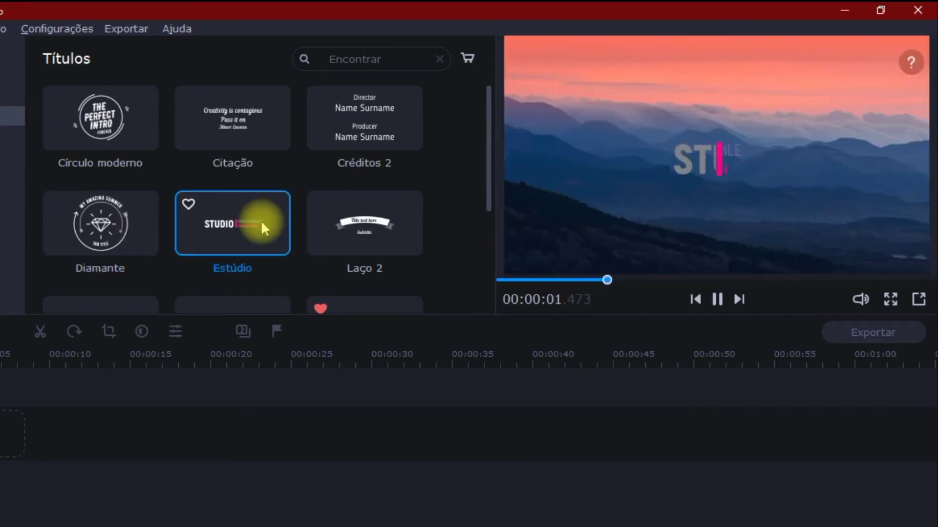
{"action": "left_click", "coordinate": [716, 299]}
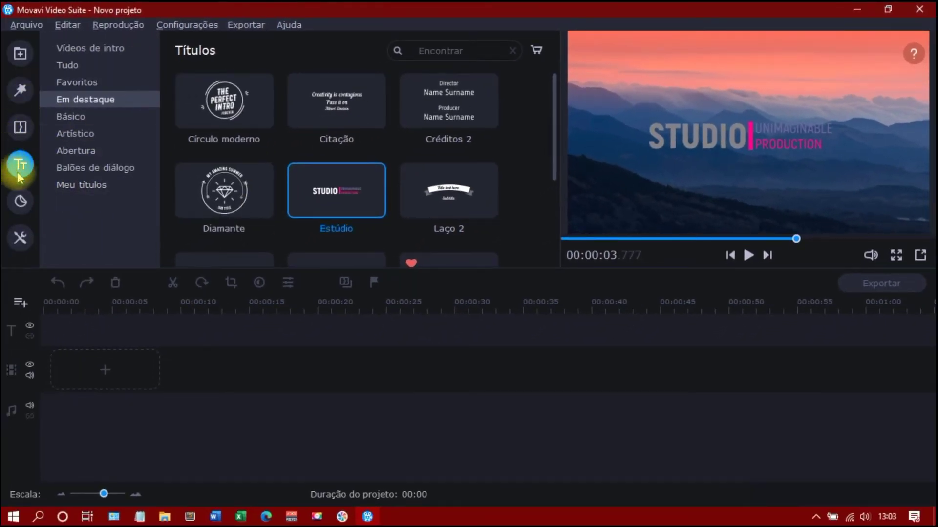
Preview the Em destaque stickers Bang!, Coração, Exclamação, Flecha animada, Retângulo and Polegar positivo.
{"action": "left_click", "coordinate": [26, 202]}
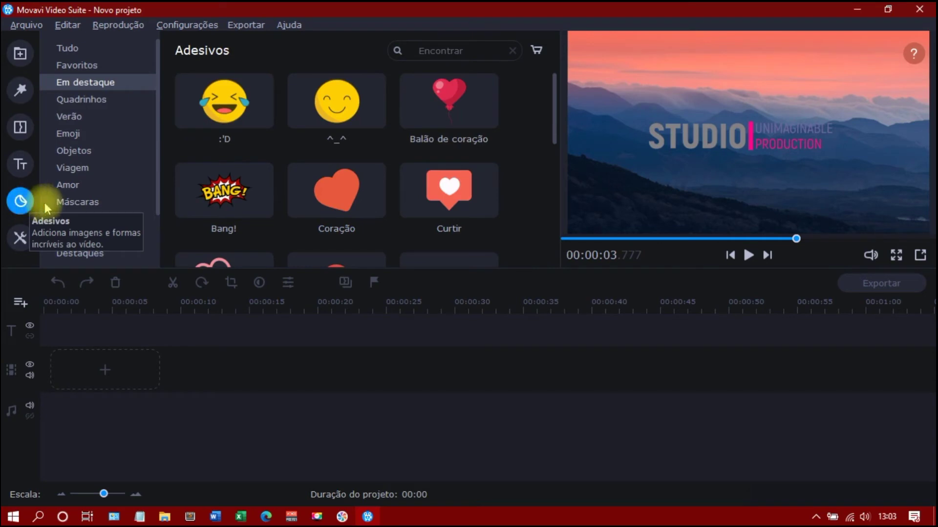
{"action": "left_click", "coordinate": [222, 214]}
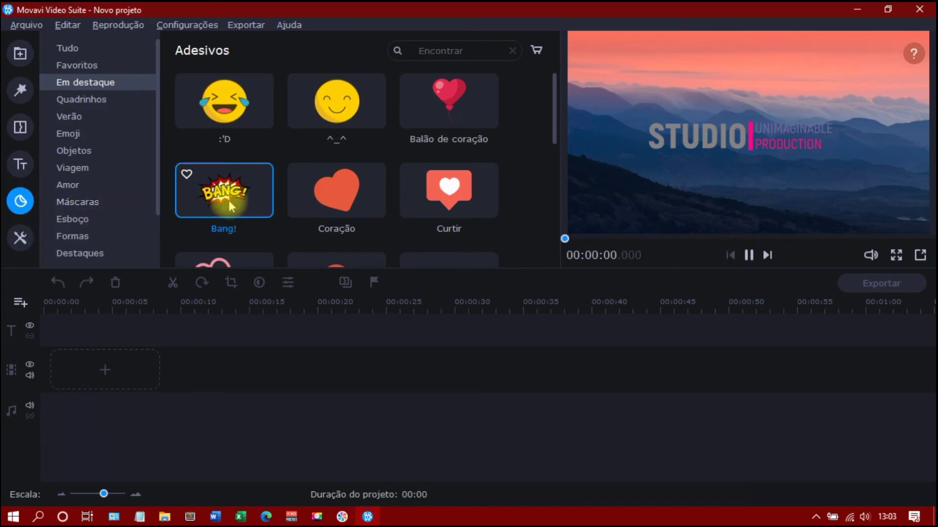
{"action": "left_click", "coordinate": [303, 209]}
{"action": "left_click", "coordinate": [245, 208]}
{"action": "scroll", "coordinate": [341, 210], "scroll_direction": "down", "scroll_amount": 2}
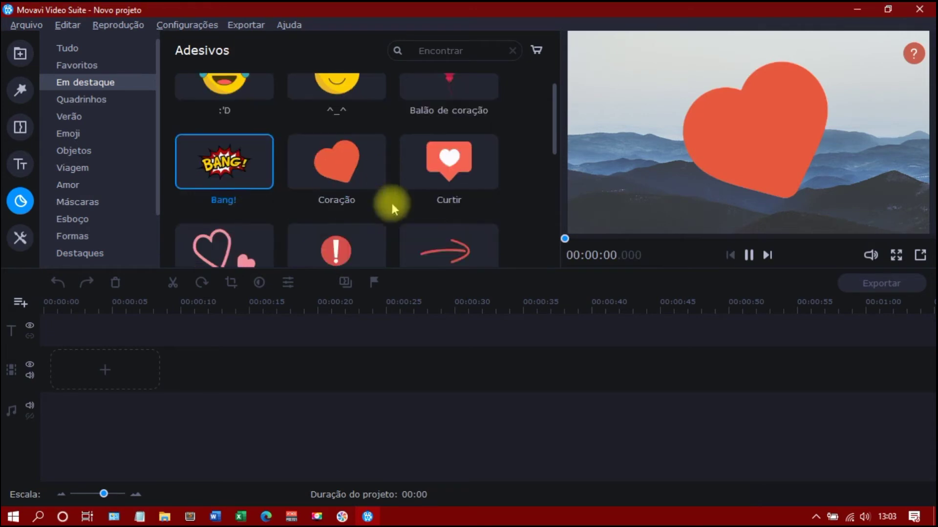
{"action": "left_click", "coordinate": [385, 224]}
{"action": "left_click", "coordinate": [450, 181]}
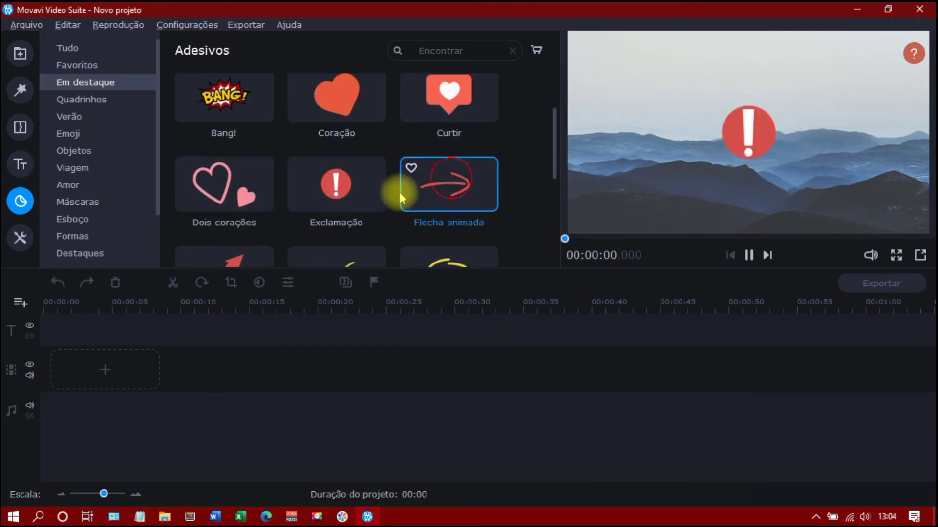
{"action": "scroll", "coordinate": [400, 198], "scroll_direction": "down", "scroll_amount": 5}
{"action": "left_click", "coordinate": [452, 143]}
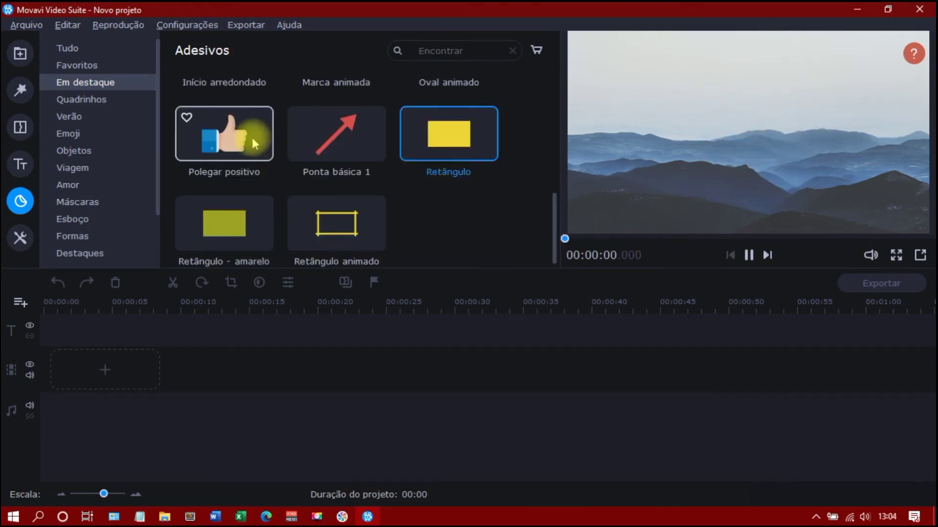
{"action": "left_click", "coordinate": [251, 137]}
Look through the sticker categories Quadrinhos, Verão, Emoji, Objetos, Viagem, Amor, Máscaras, Esboço, Formas, Destaques, Setas and Sinais.
{"action": "left_click", "coordinate": [85, 100]}
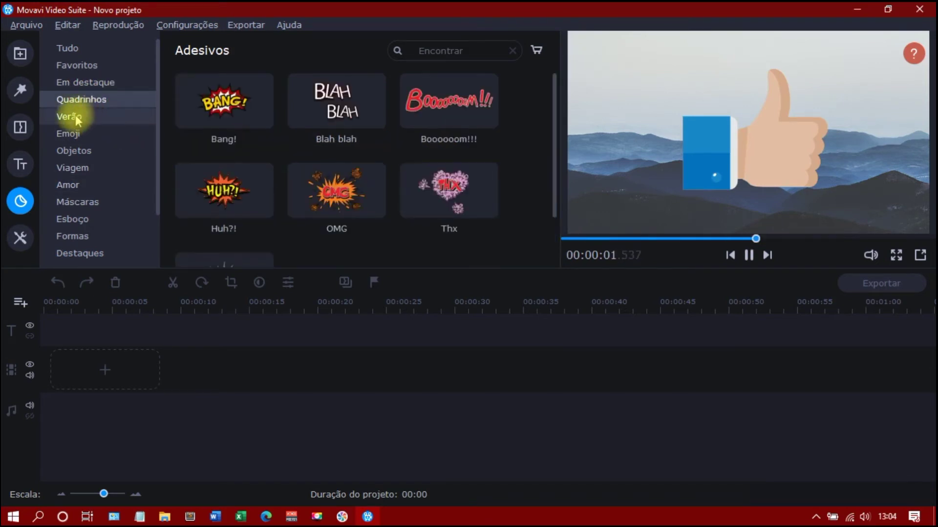
{"action": "left_click", "coordinate": [73, 117]}
{"action": "left_click", "coordinate": [77, 135]}
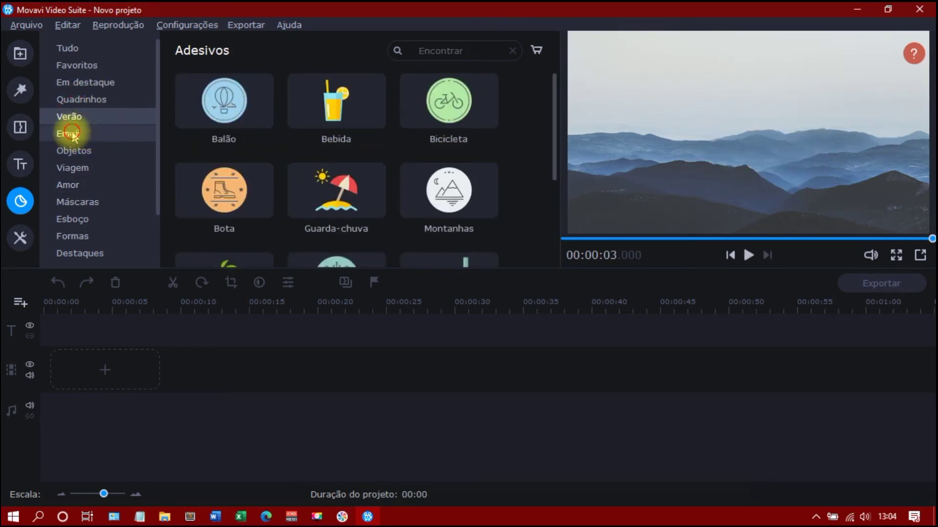
{"action": "left_click", "coordinate": [74, 150]}
{"action": "left_click", "coordinate": [80, 171]}
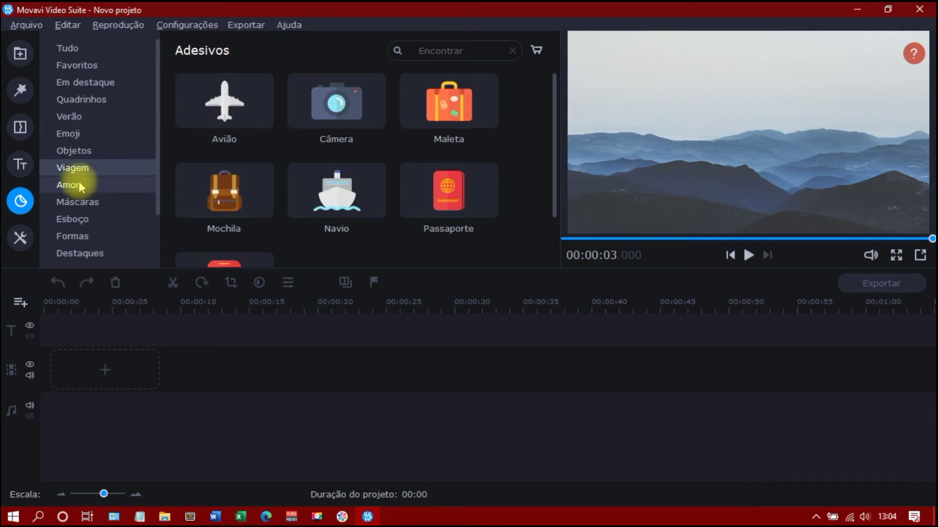
{"action": "left_click", "coordinate": [76, 184]}
{"action": "left_click", "coordinate": [78, 201]}
{"action": "left_click", "coordinate": [73, 221]}
{"action": "left_click", "coordinate": [72, 236]}
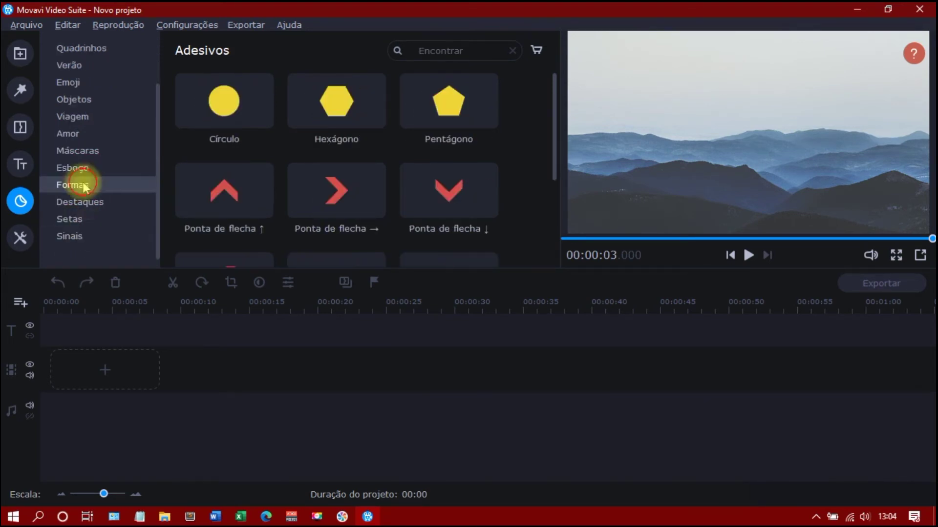
{"action": "left_click", "coordinate": [78, 202]}
{"action": "left_click", "coordinate": [71, 219]}
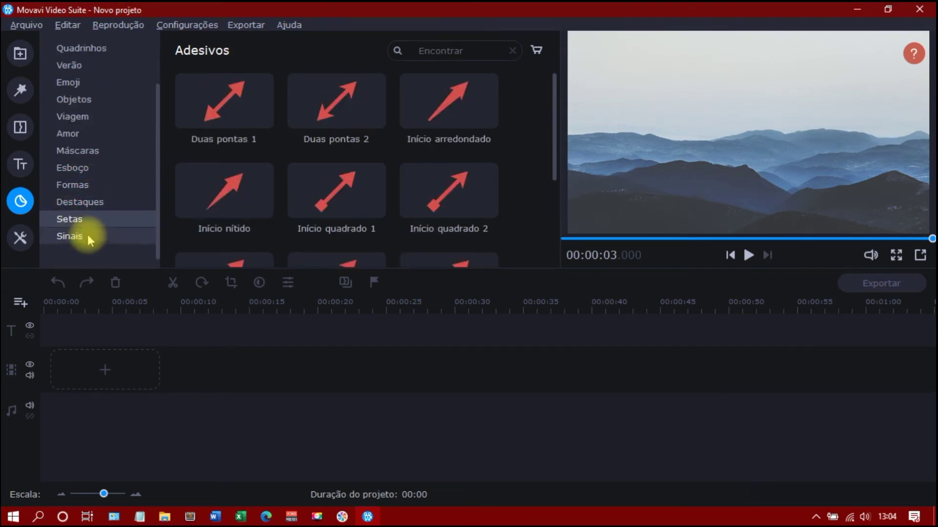
{"action": "left_click", "coordinate": [87, 235]}
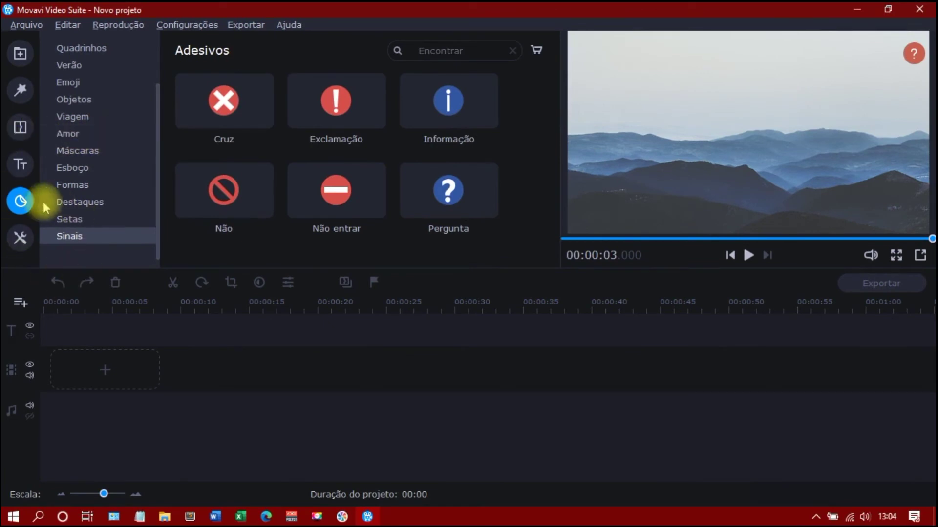
Look through the video editing tools Ajustes de cor, Recortar e girar, Animação and Pan e zoom.
{"action": "left_click", "coordinate": [20, 236]}
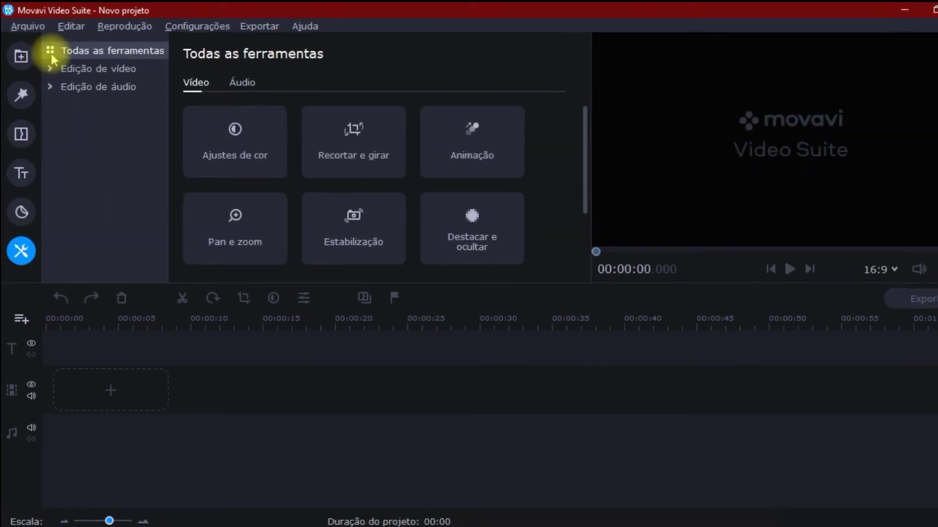
{"action": "left_click", "coordinate": [54, 65]}
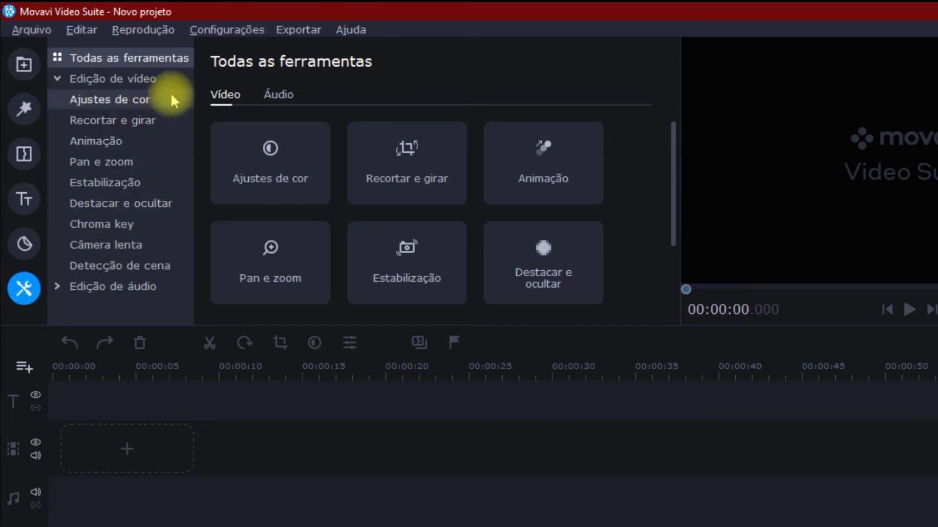
{"action": "left_click", "coordinate": [132, 103]}
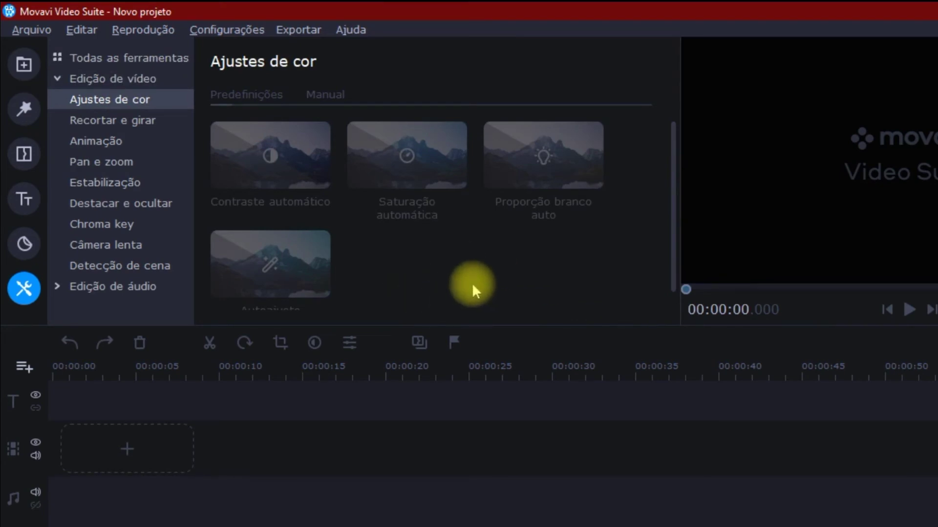
{"action": "left_click", "coordinate": [118, 122]}
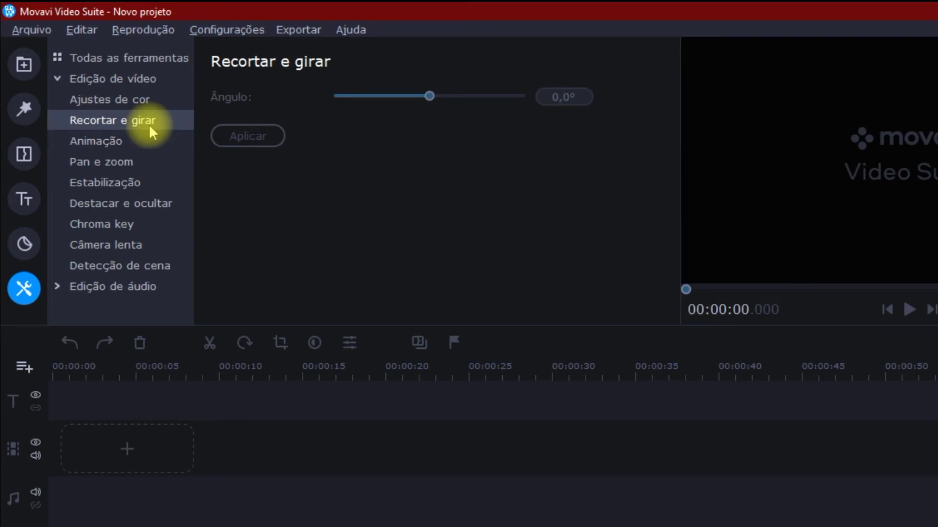
{"action": "left_click", "coordinate": [133, 143]}
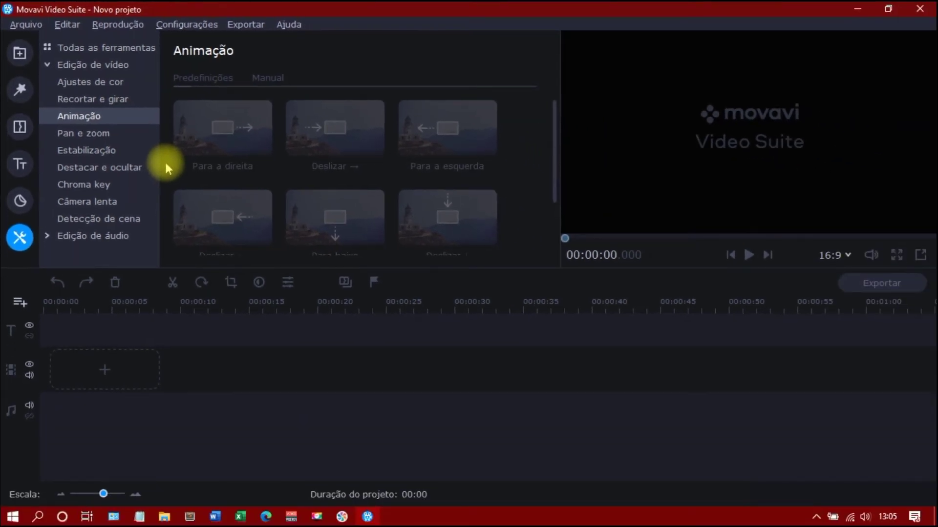
{"action": "left_click", "coordinate": [129, 135]}
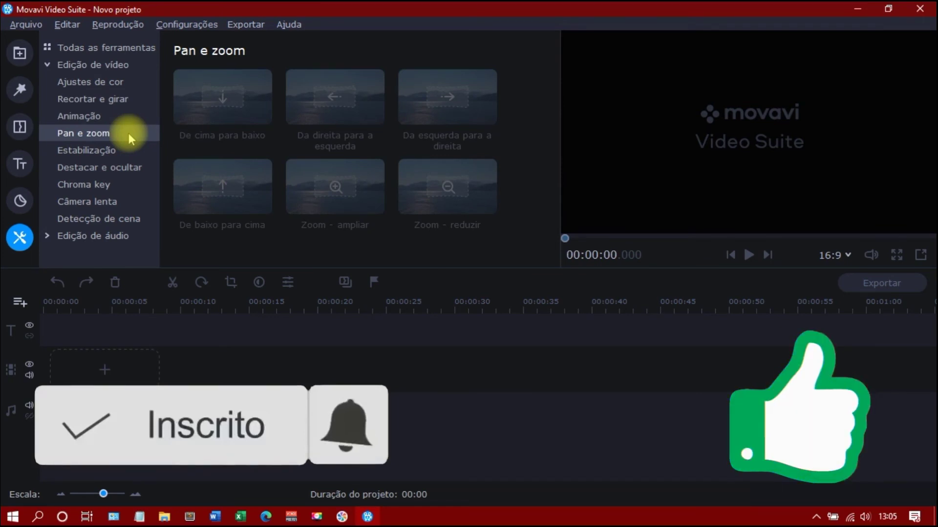
Examine the settings of Estabilização, Destacar e ocultar, Chroma key, Câmera lenta and Detecção de cena.
{"action": "left_click", "coordinate": [118, 151]}
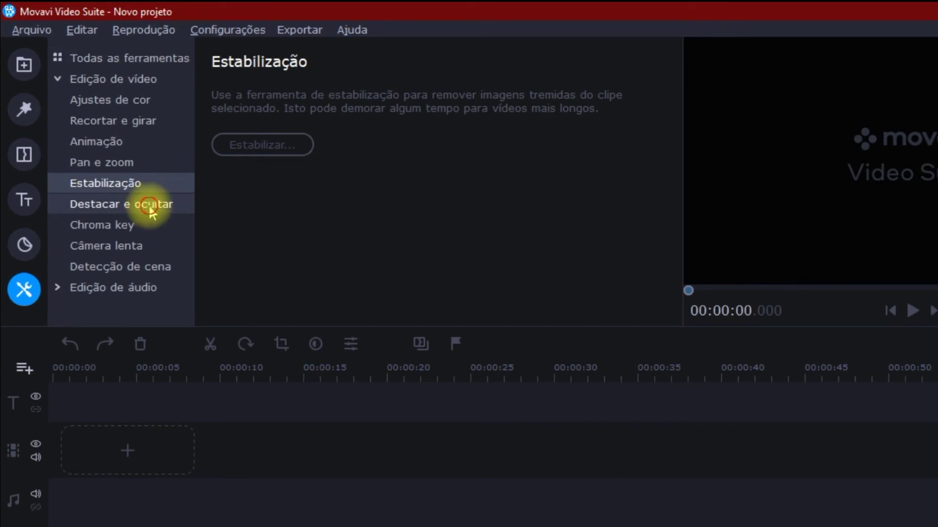
{"action": "left_click", "coordinate": [149, 204]}
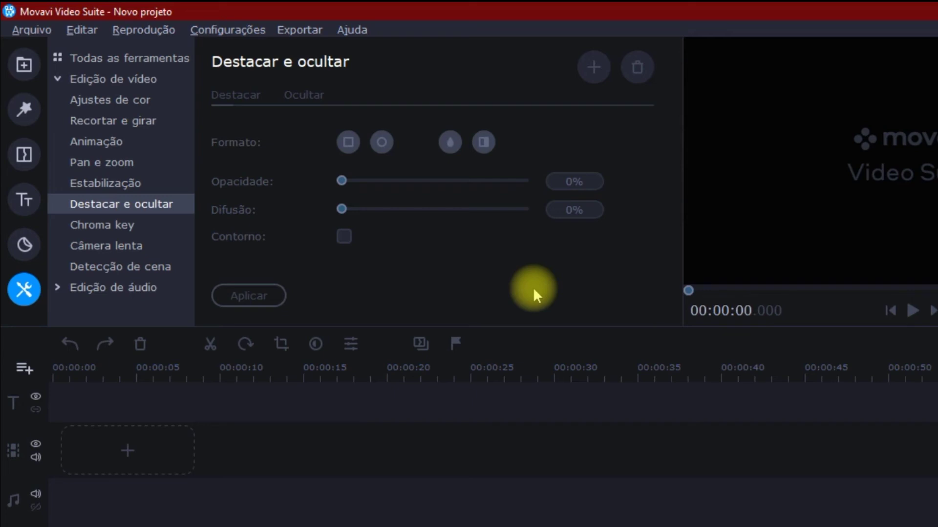
{"action": "left_click", "coordinate": [135, 226]}
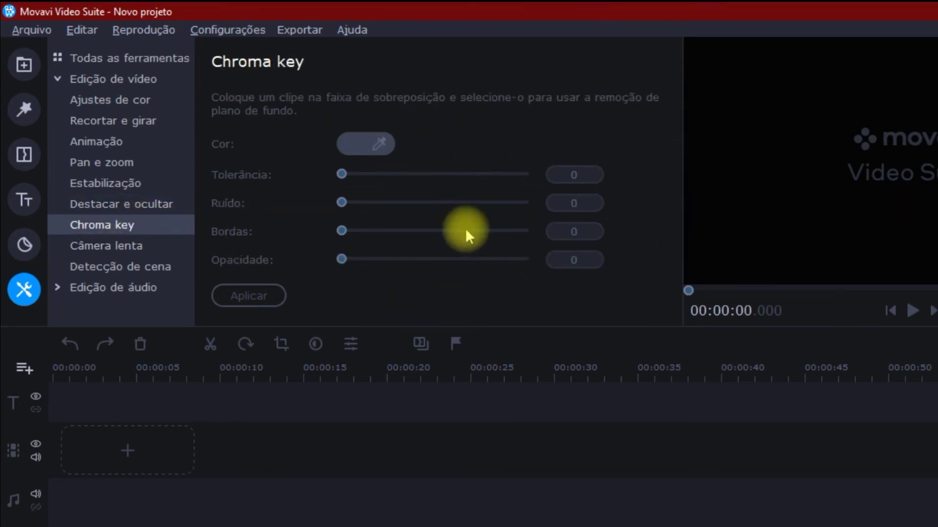
{"action": "left_click", "coordinate": [165, 245]}
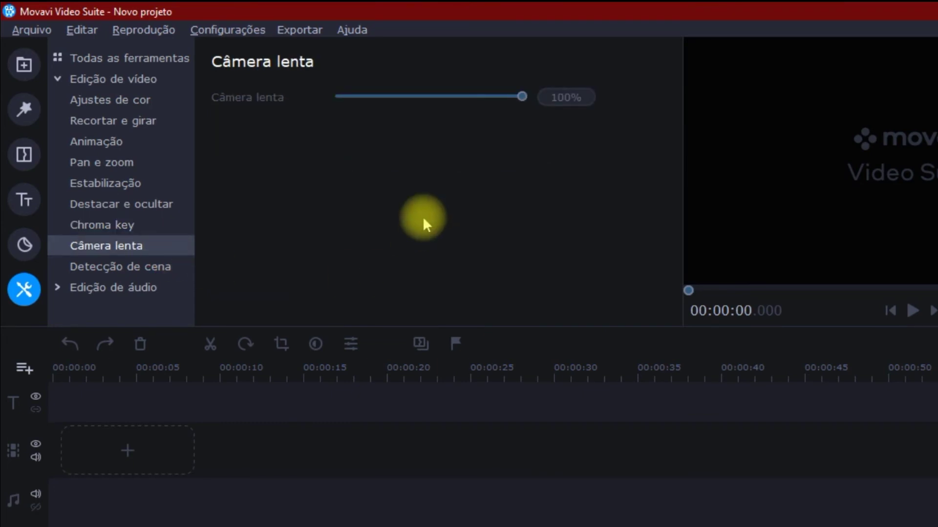
{"action": "left_click", "coordinate": [133, 267]}
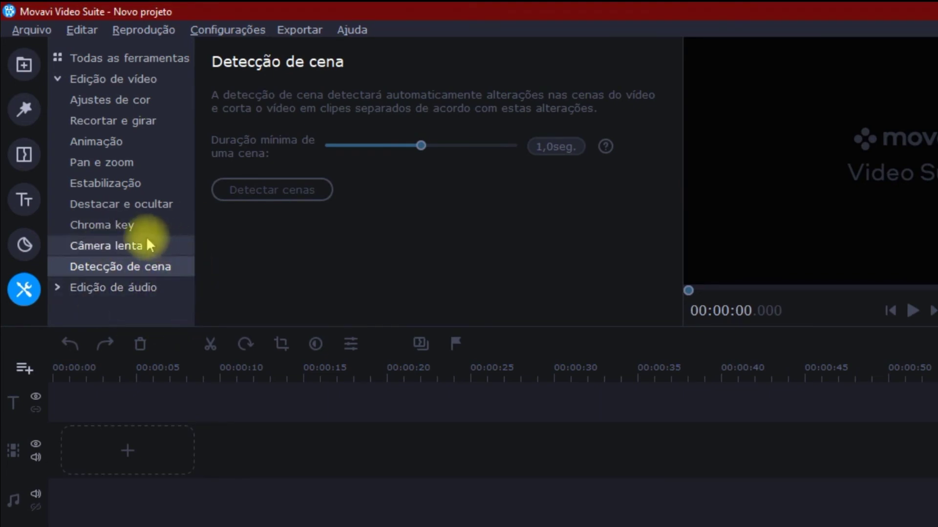
Look through the audio editing tools Equalizador, Remoção de sons, Efeitos de áudio and Detecção de batidas.
{"action": "left_click", "coordinate": [133, 289]}
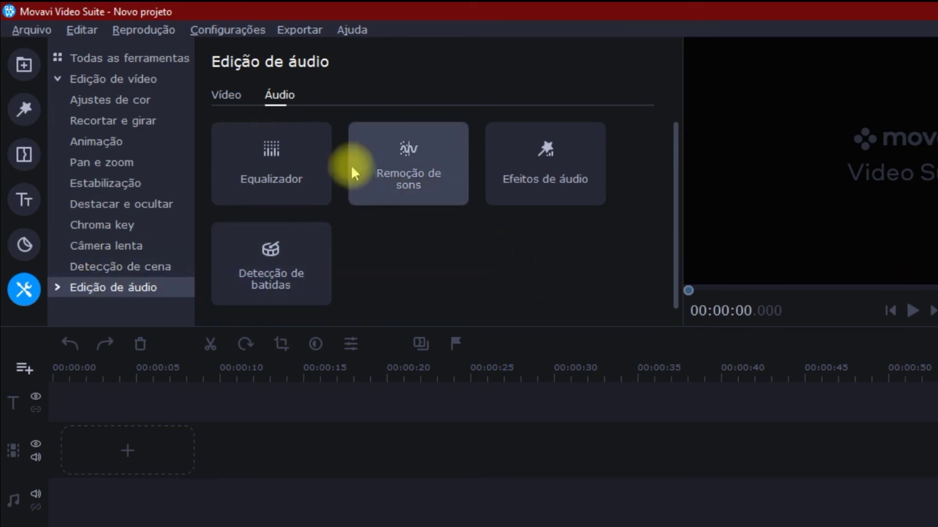
{"action": "left_click", "coordinate": [272, 161]}
{"action": "left_click", "coordinate": [139, 246]}
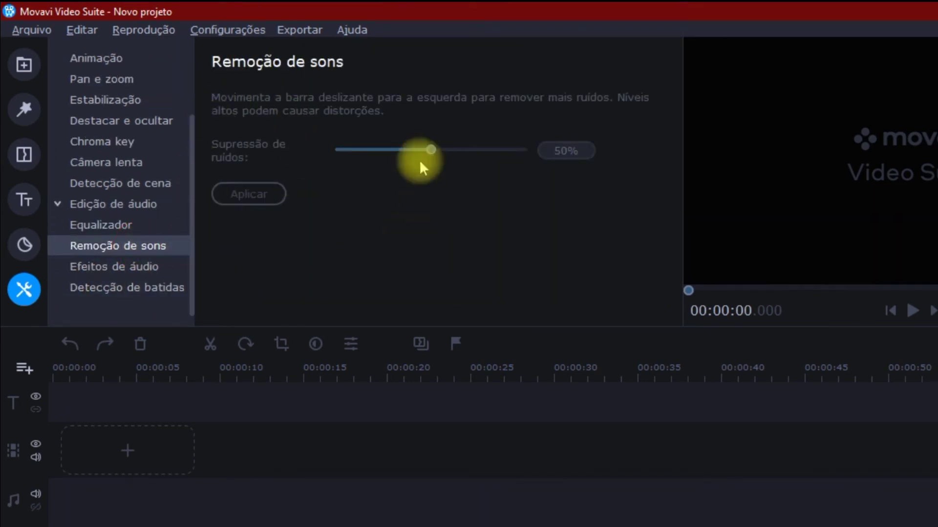
{"action": "left_click", "coordinate": [137, 266]}
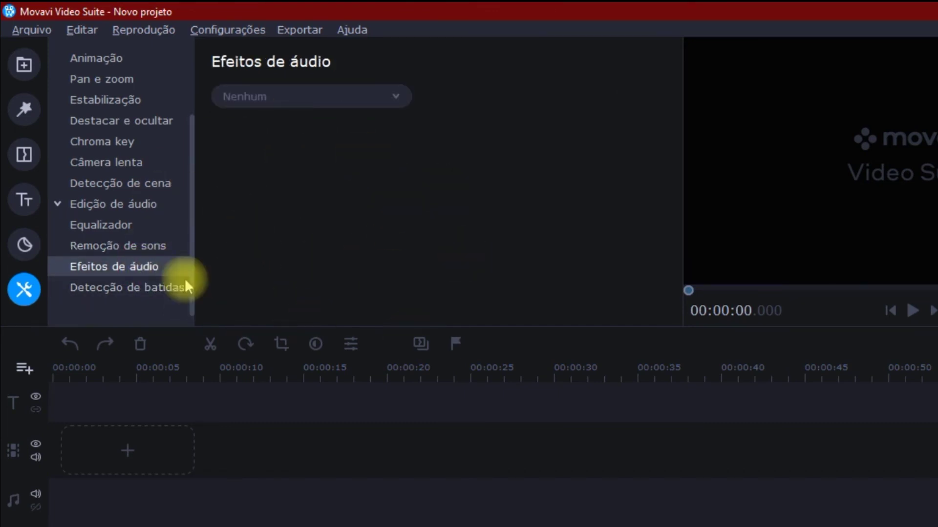
{"action": "left_click", "coordinate": [94, 291]}
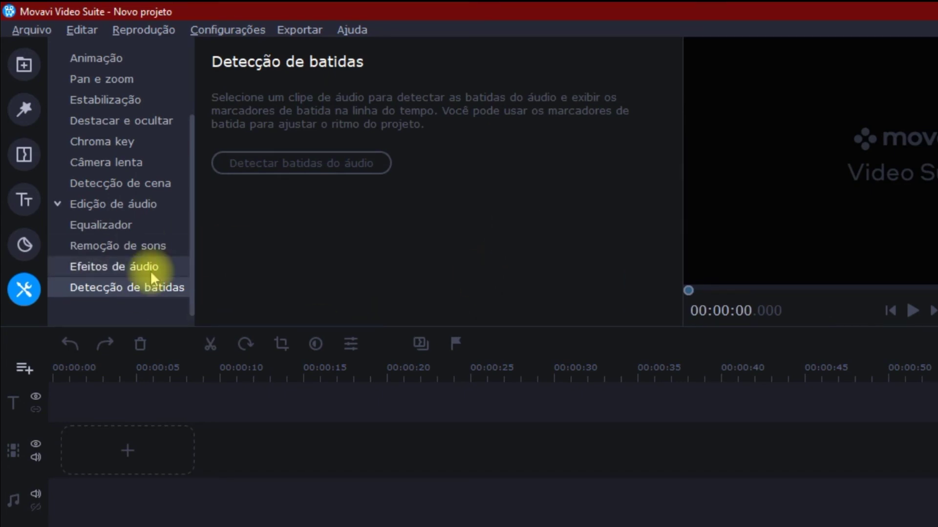
Return to the media library, then view the Geral and Aceleração settings in the preferences.
{"action": "left_click", "coordinate": [24, 65]}
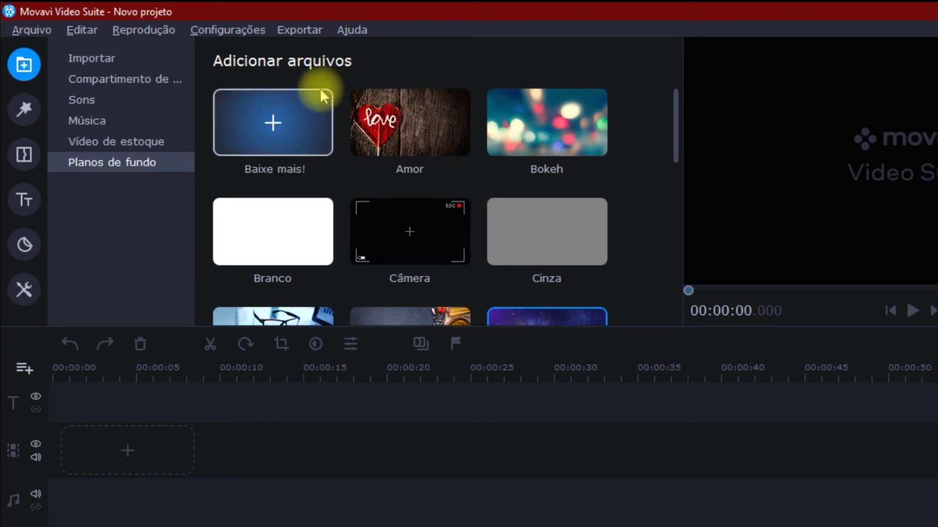
{"action": "left_click", "coordinate": [250, 30]}
{"action": "left_click", "coordinate": [229, 79]}
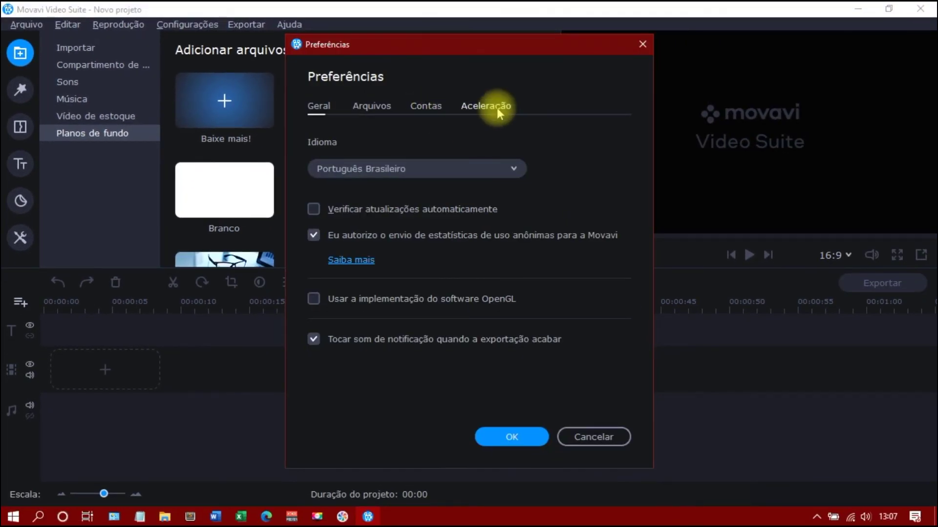
{"action": "left_click", "coordinate": [497, 109]}
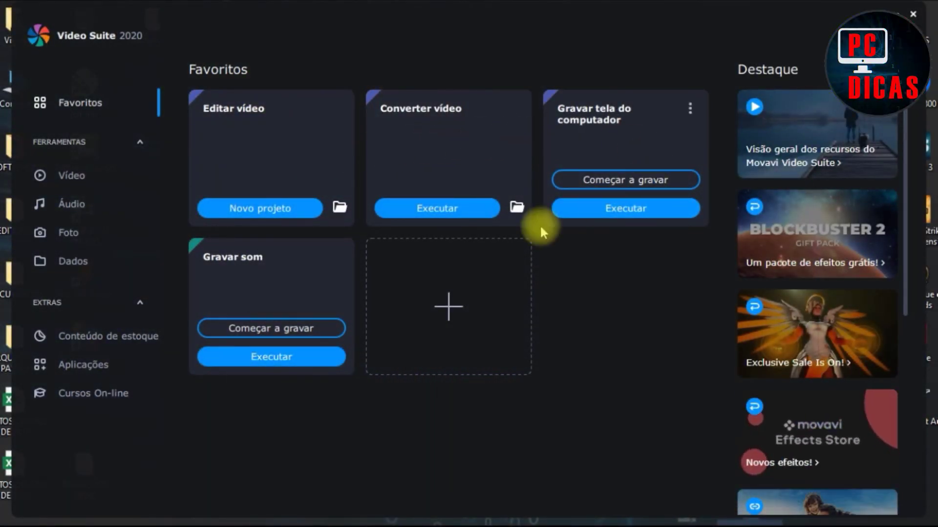
Start adding a favourite in the Video Suite launcher and look through the Áudio, Foto and Dados resources.
{"action": "left_click", "coordinate": [427, 300]}
{"action": "left_click", "coordinate": [268, 206]}
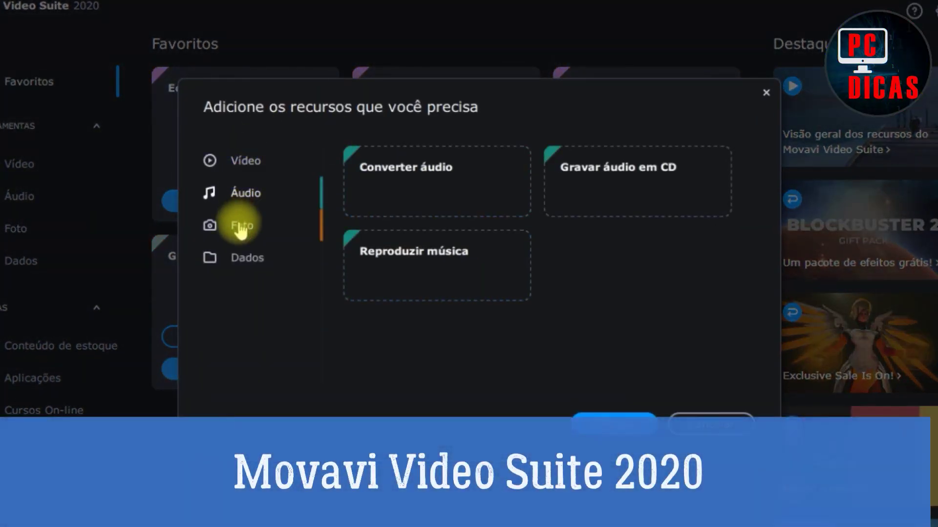
{"action": "left_click", "coordinate": [240, 229]}
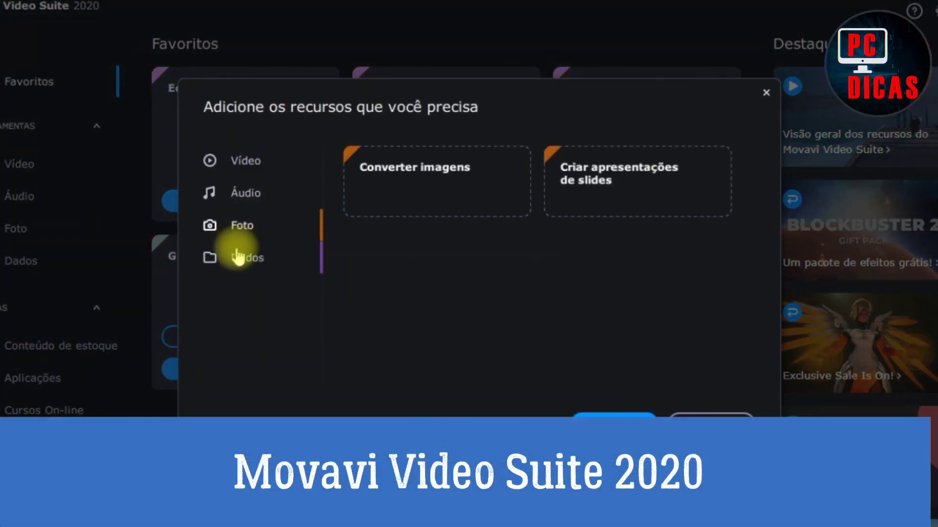
{"action": "left_click", "coordinate": [238, 257]}
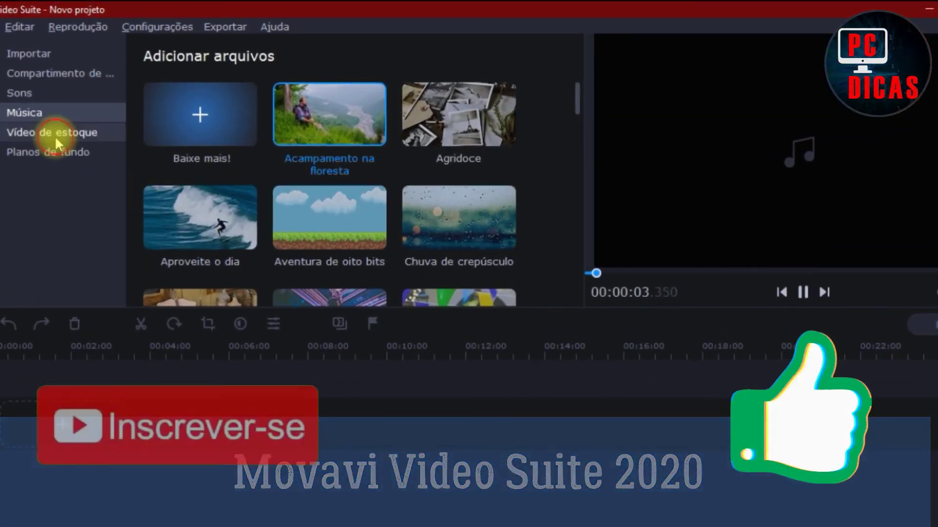
Browse the editor's built-in stock videos and select one to preview.
{"action": "left_click", "coordinate": [86, 122]}
{"action": "scroll", "coordinate": [240, 263], "scroll_direction": "down", "scroll_amount": 4}
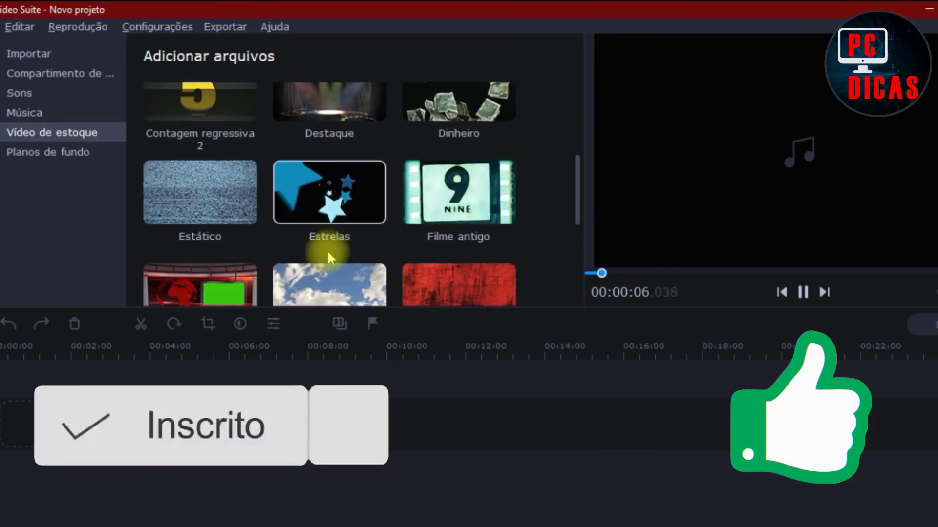
{"action": "left_click", "coordinate": [328, 237]}
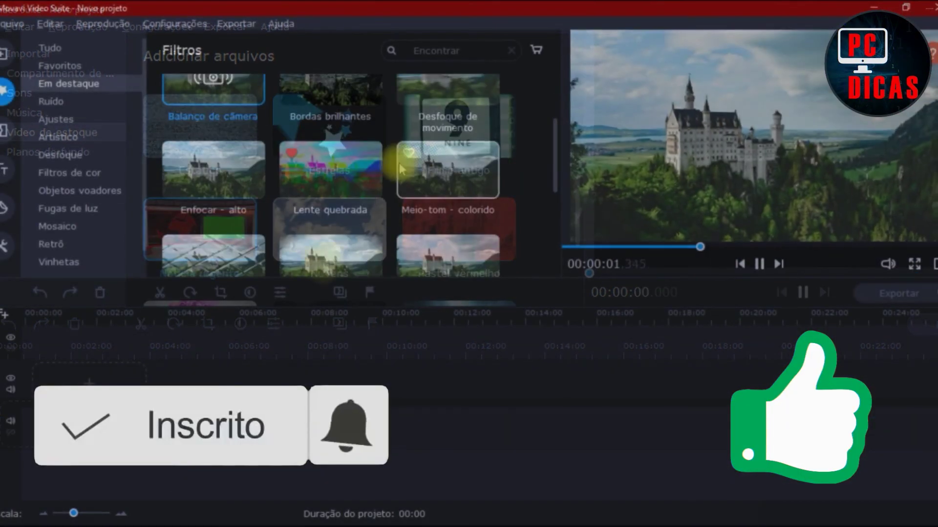
Preview the Mosaico de vidro and Pop art - 4 blocos filters and view the Filtros de cor category.
{"action": "scroll", "coordinate": [339, 211], "scroll_direction": "down", "scroll_amount": 4}
{"action": "left_click", "coordinate": [216, 199]}
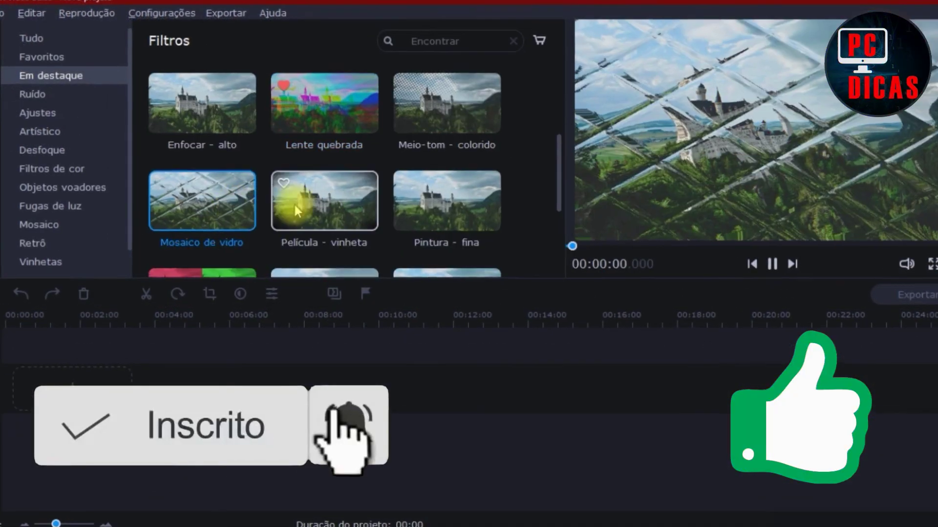
{"action": "scroll", "coordinate": [294, 204], "scroll_direction": "down", "scroll_amount": 3}
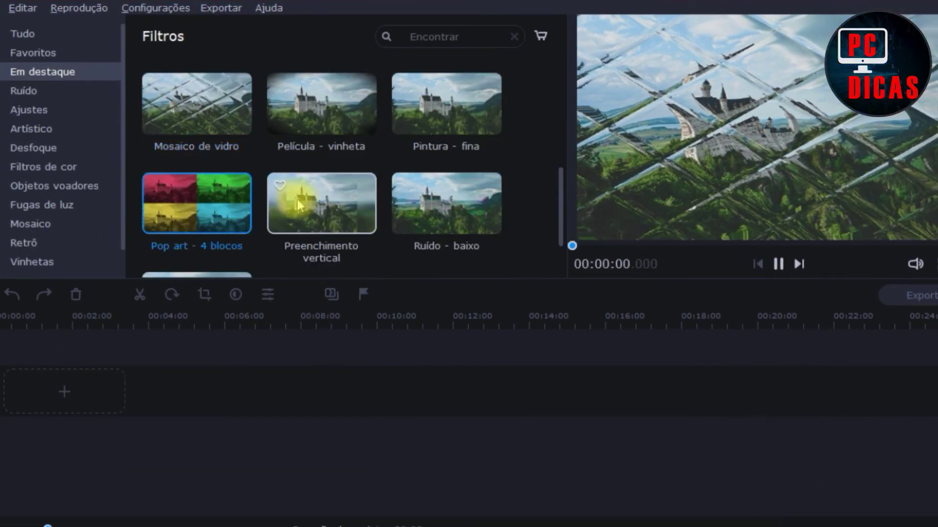
{"action": "left_click", "coordinate": [83, 168]}
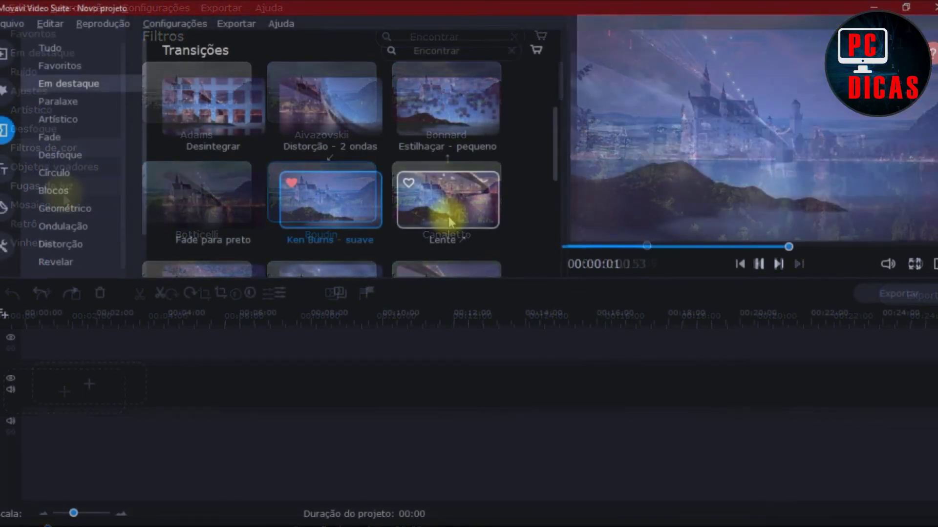